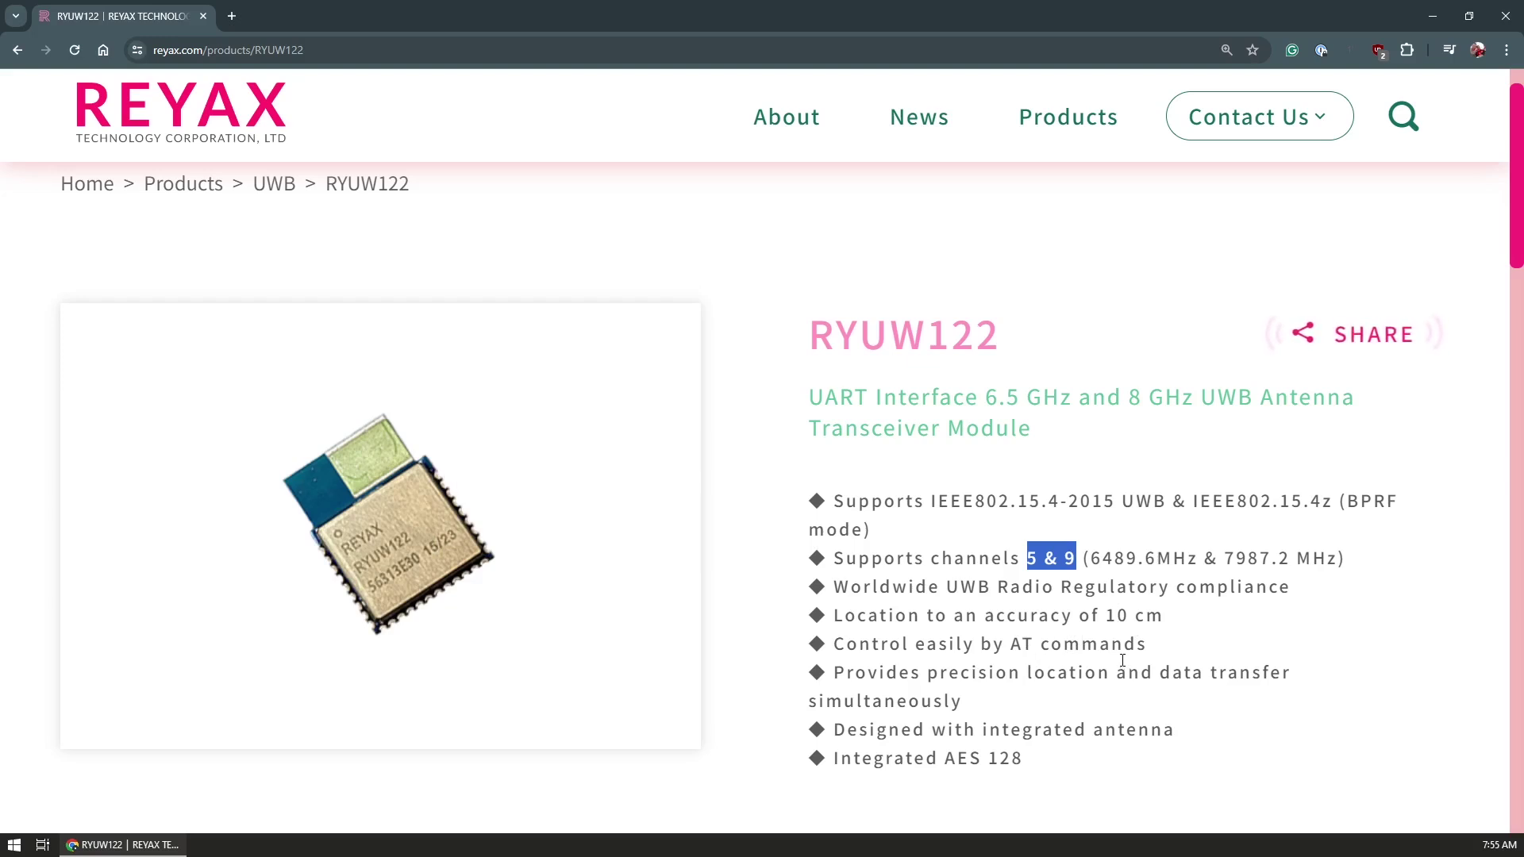
scroll(1337, 571, "down", 8)
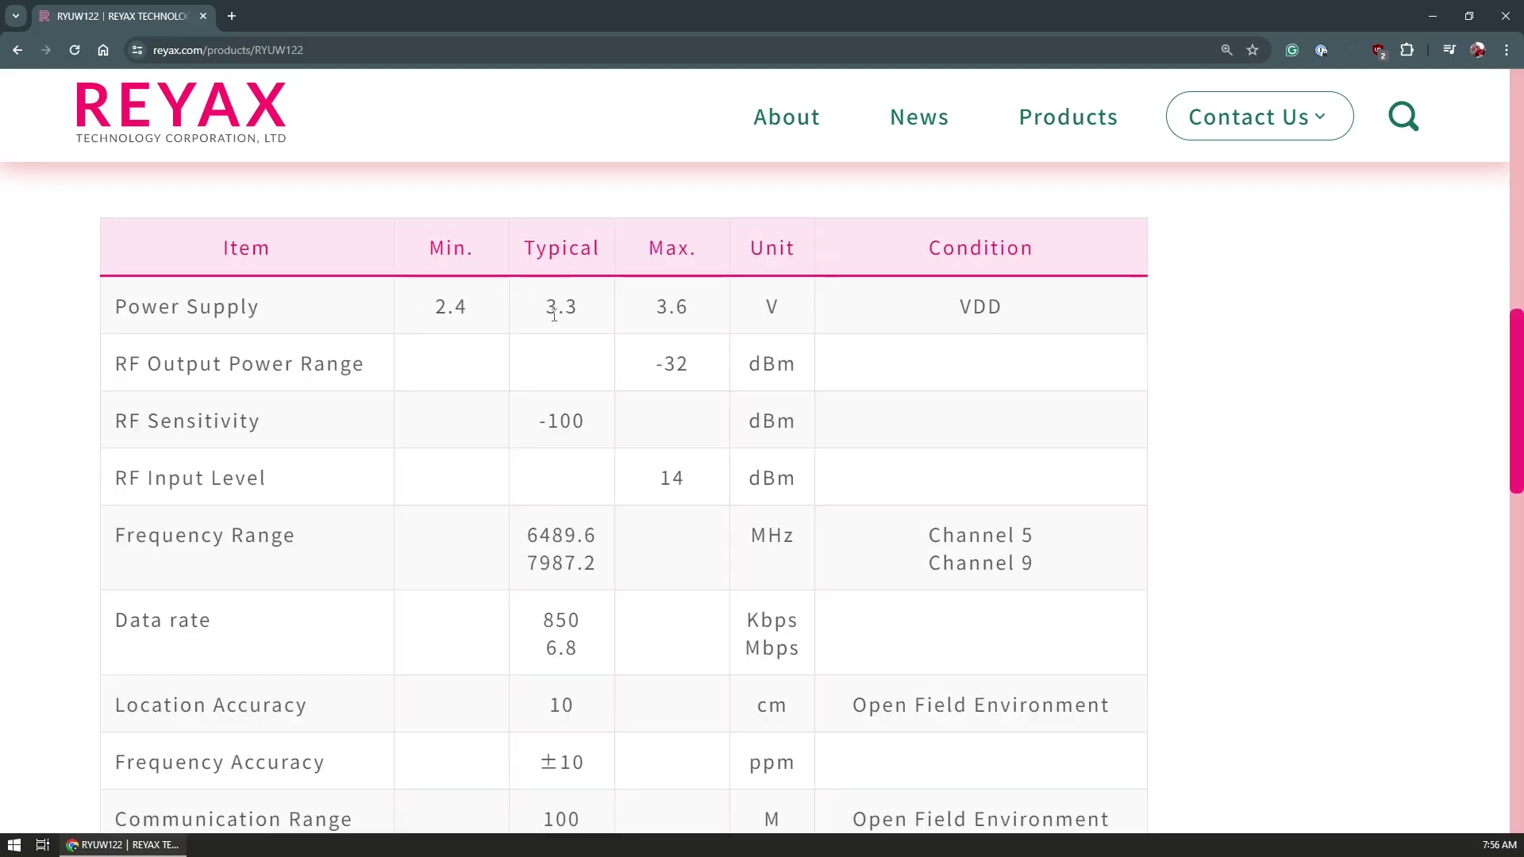
scroll(802, 545, "down", 2)
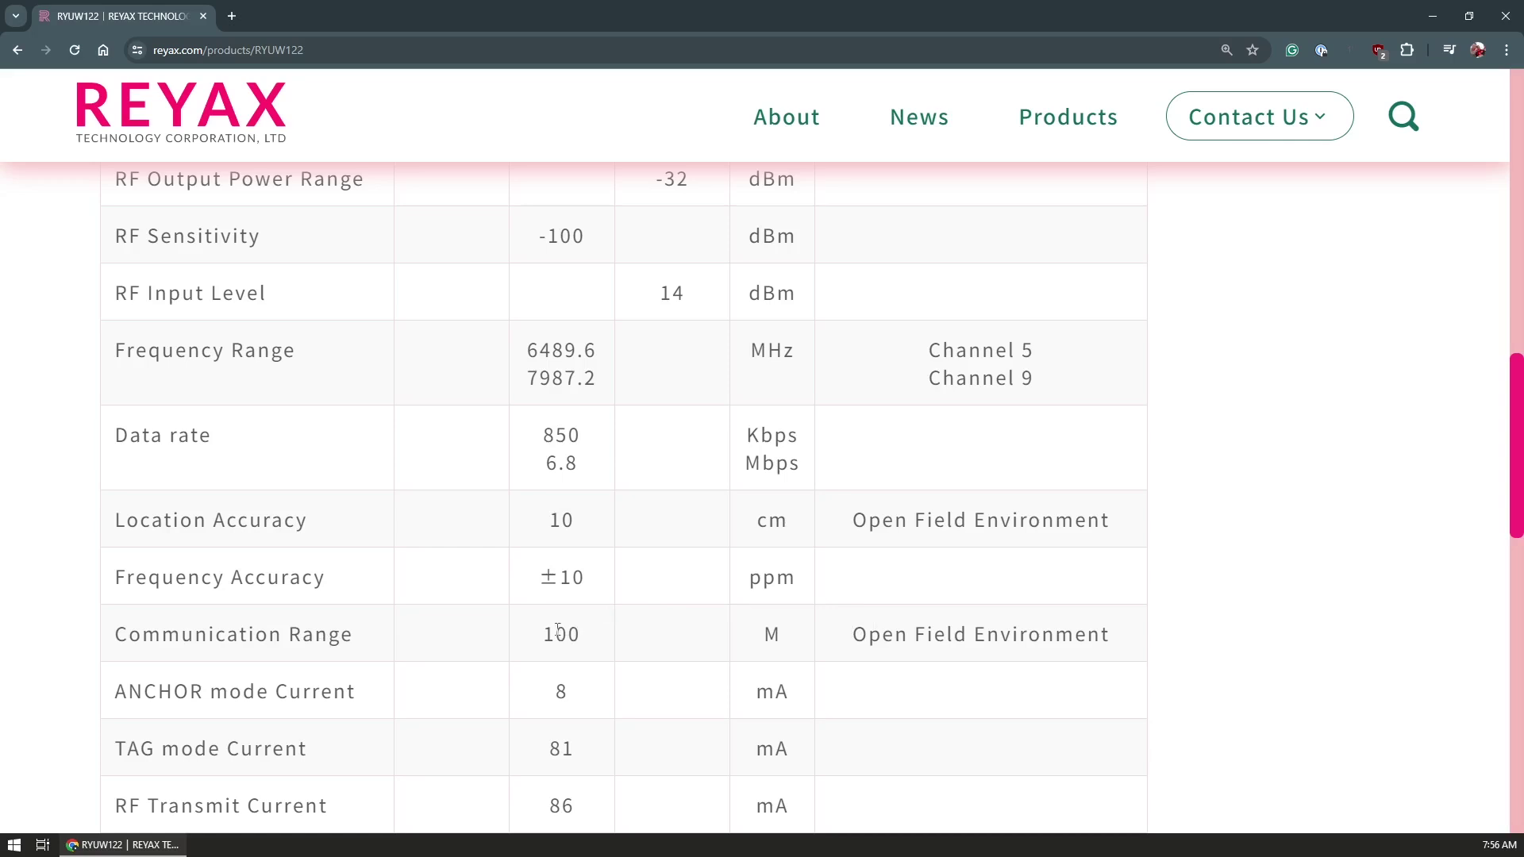
scroll(563, 634, "down", 2)
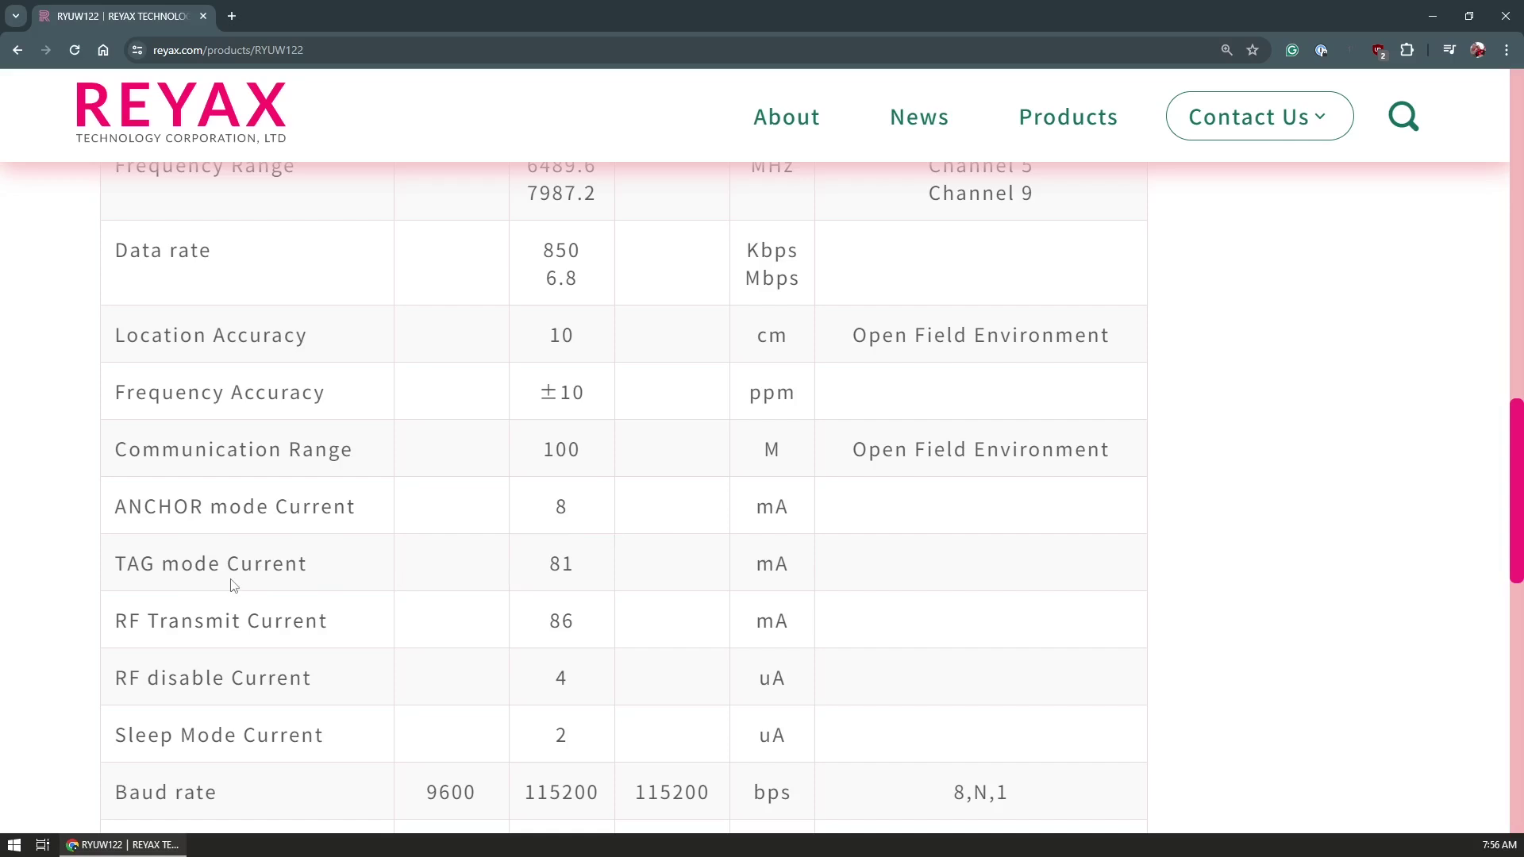
scroll(233, 585, "down", 2)
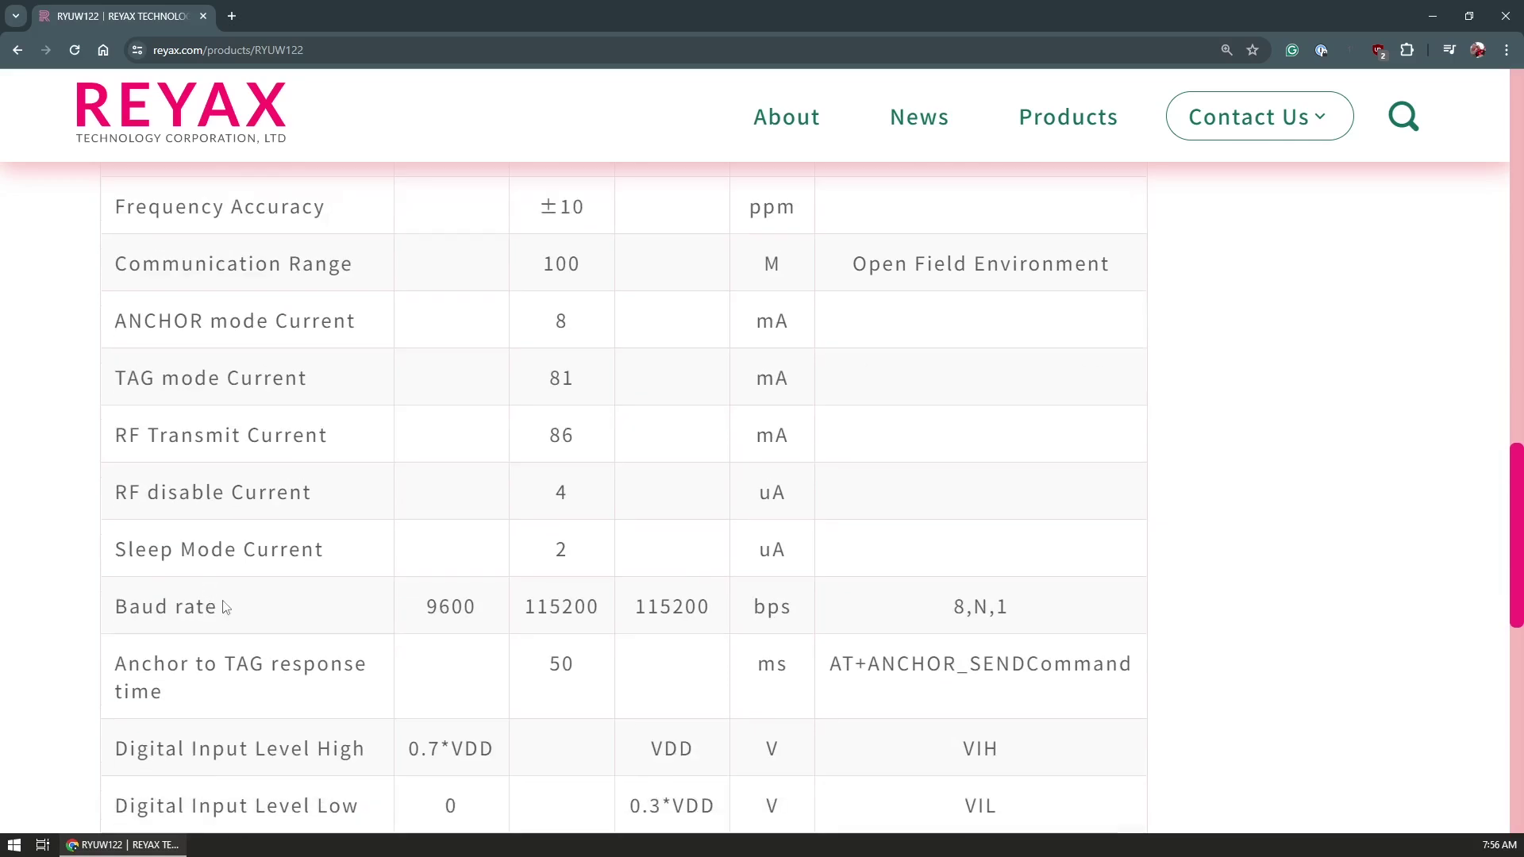
scroll(223, 607, "down", 2)
scroll(224, 607, "down", 1)
scroll(223, 607, "down", 1)
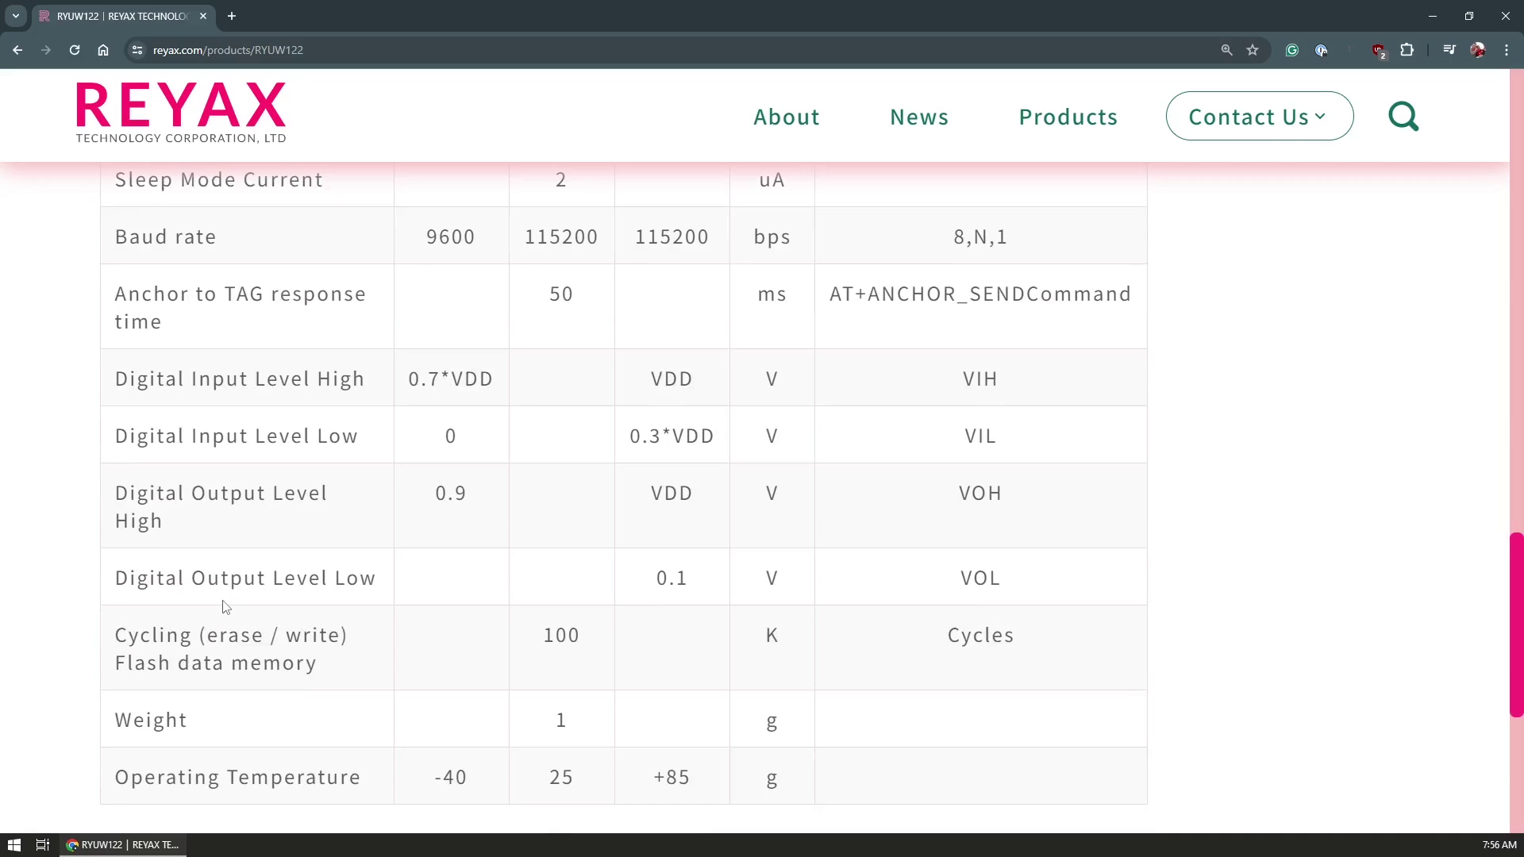
scroll(224, 607, "down", 2)
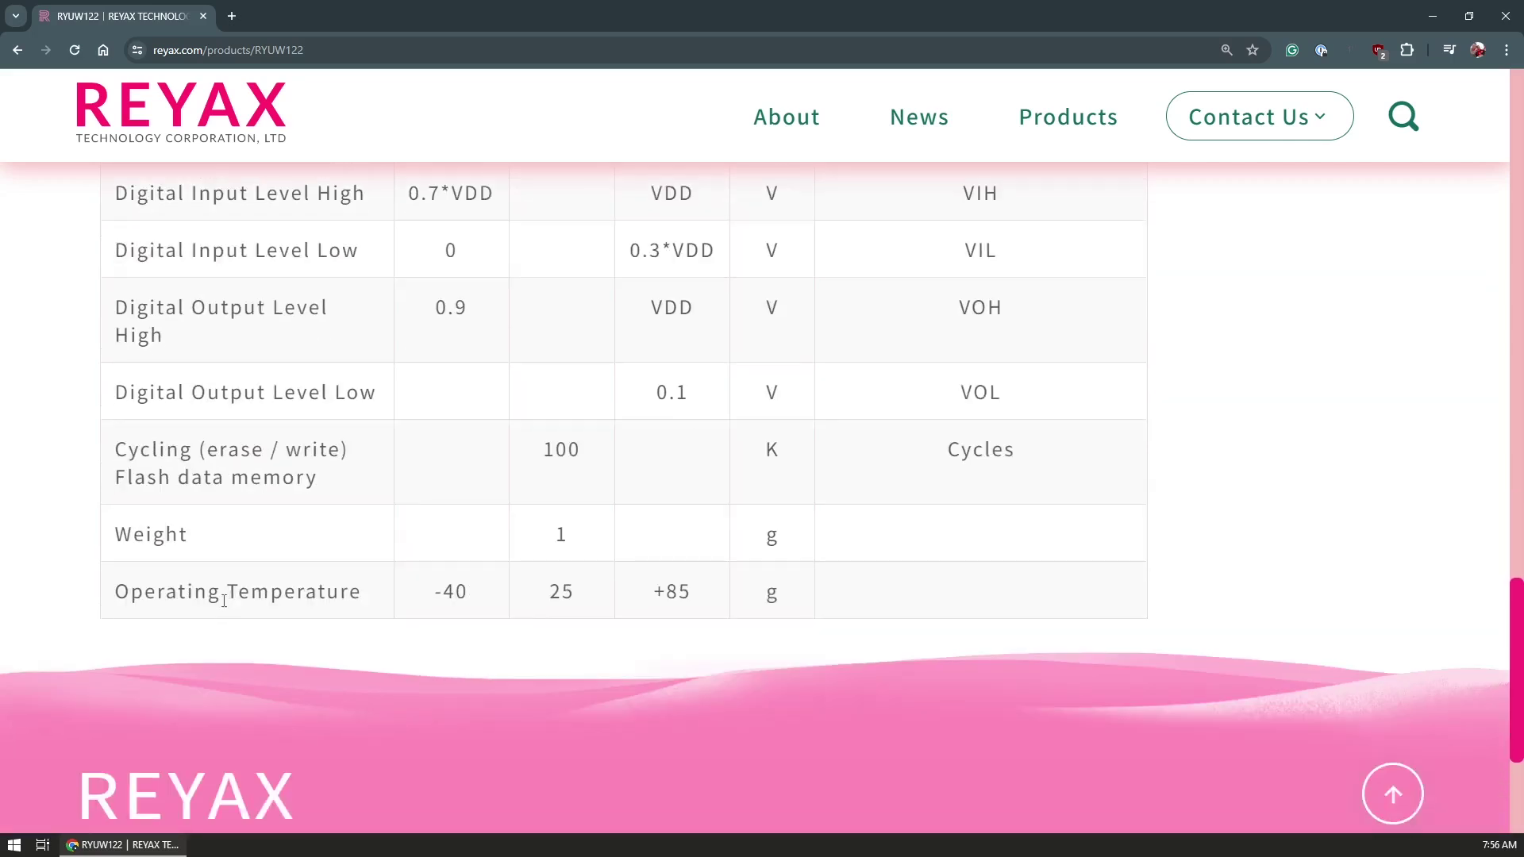
scroll(224, 600, "up", 2)
scroll(223, 600, "up", 2)
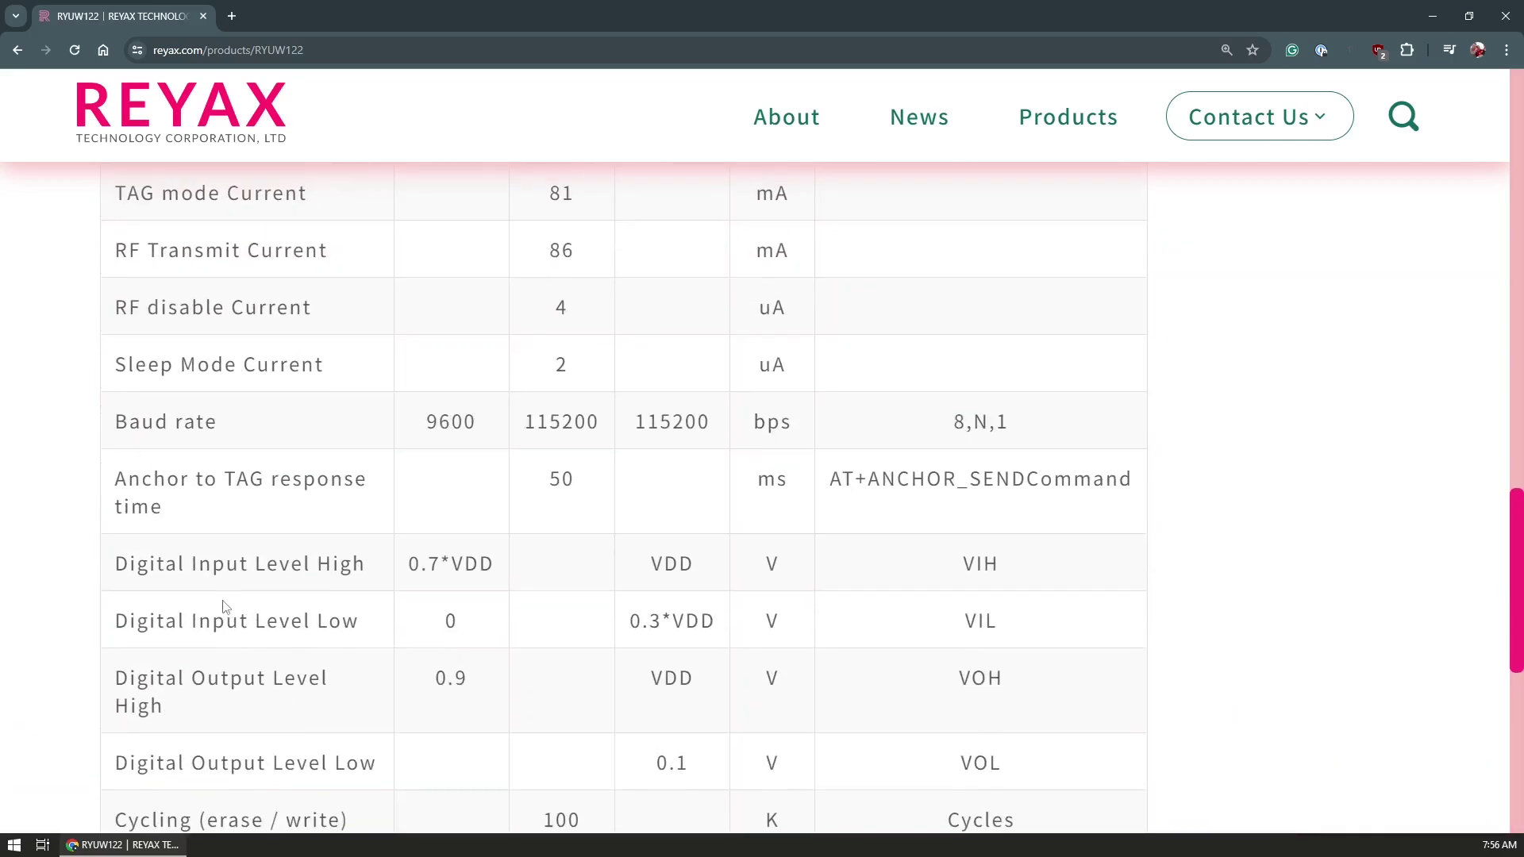
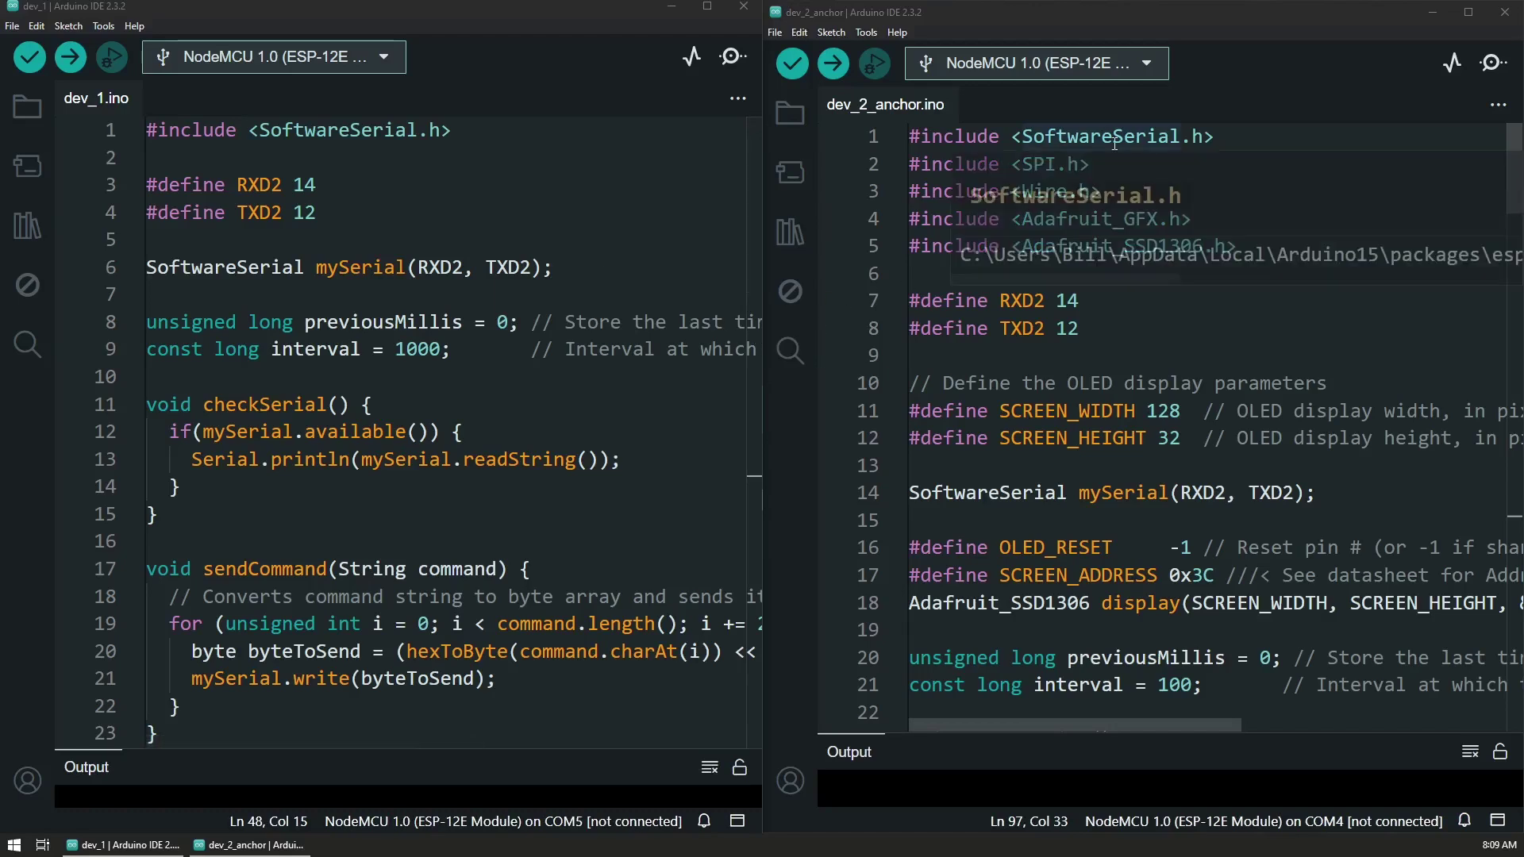
double_click(383, 132)
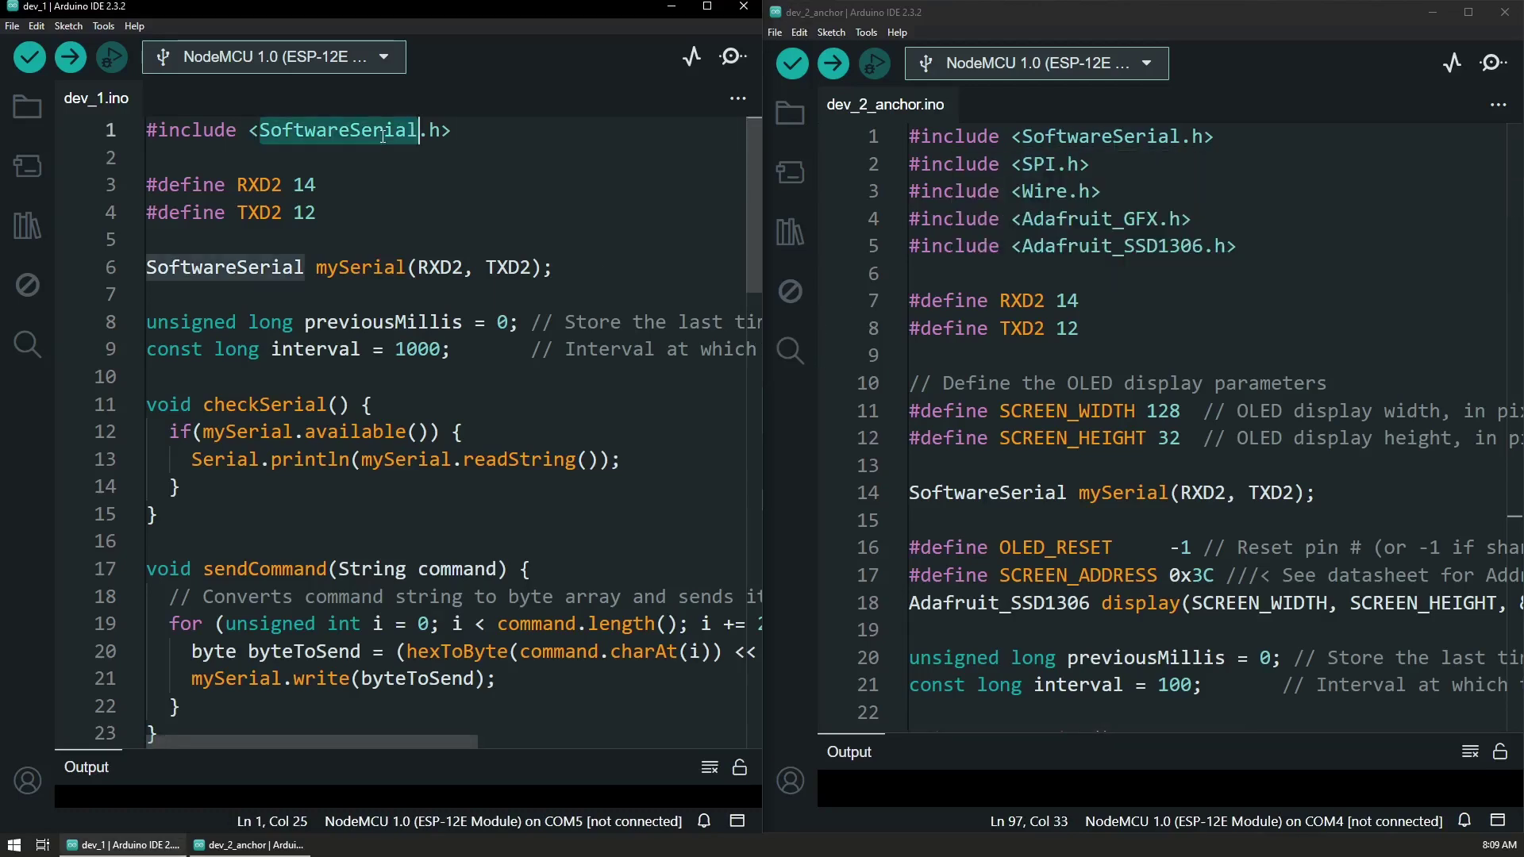
double_click(1141, 138)
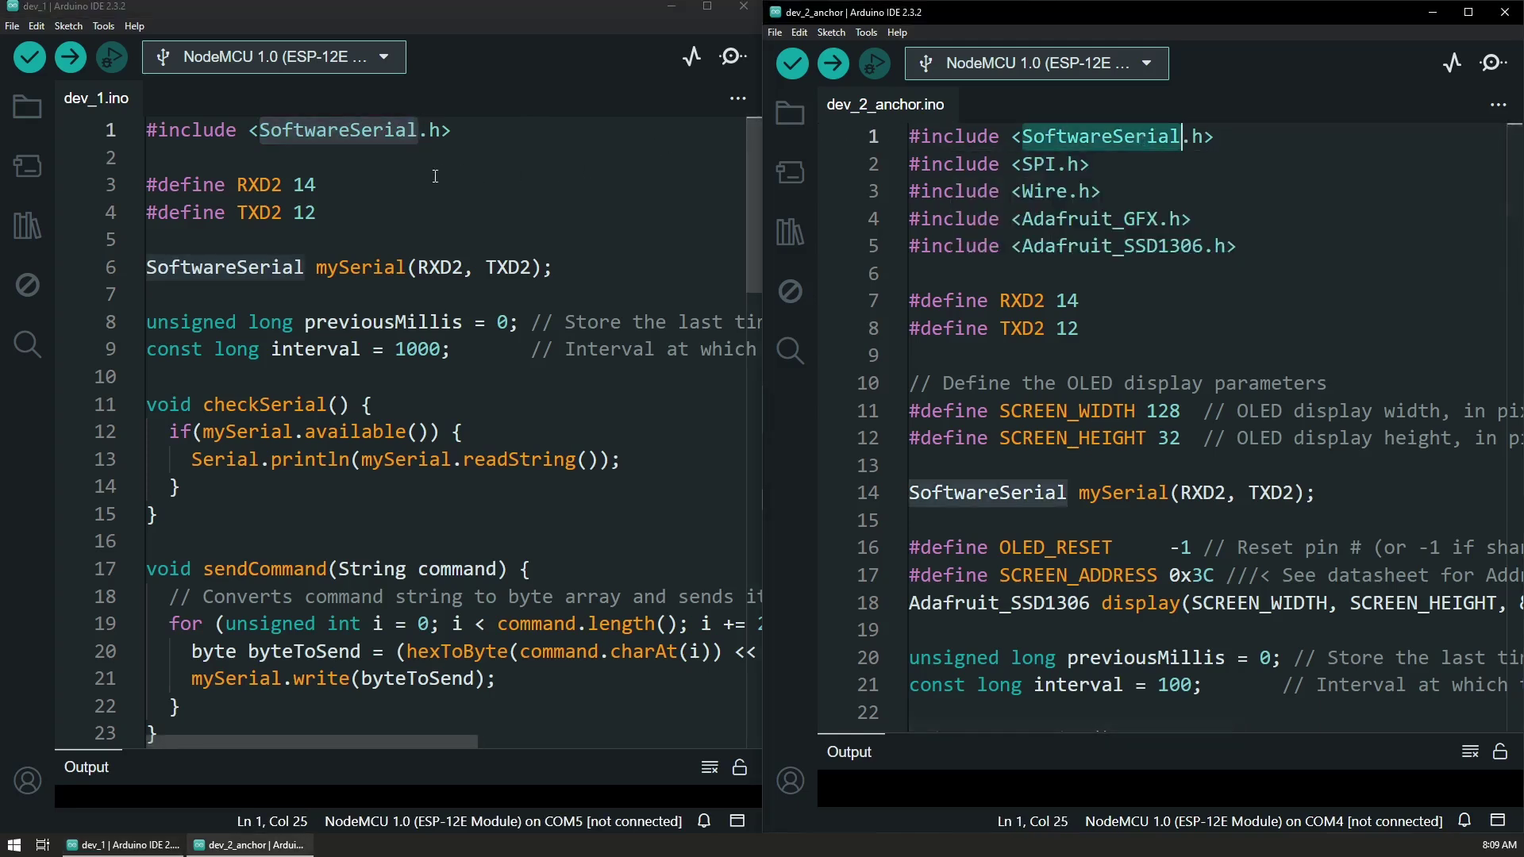
left_click(296, 213)
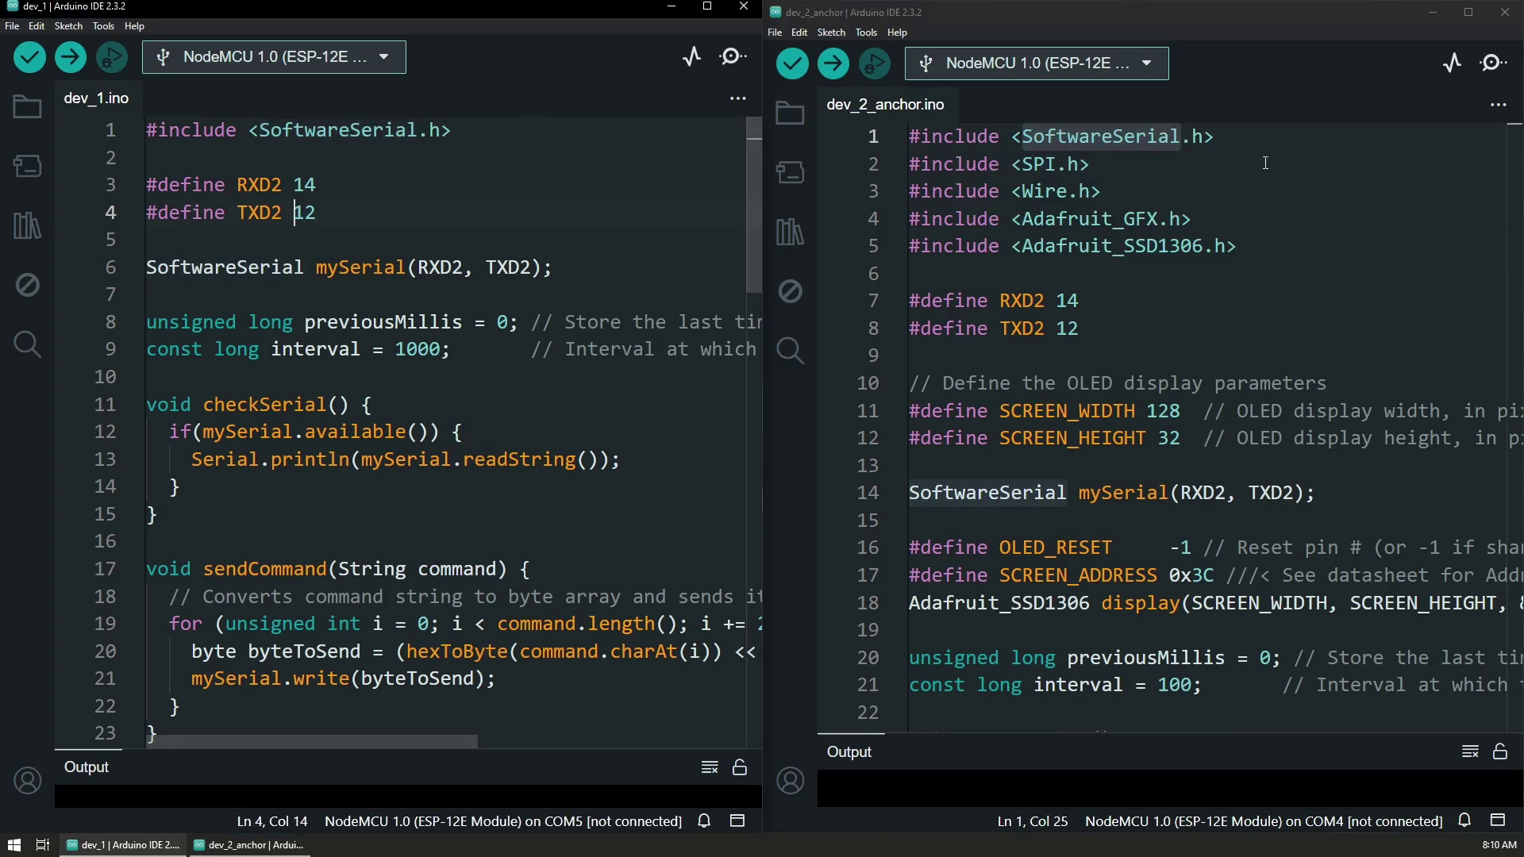
left_click(1068, 192)
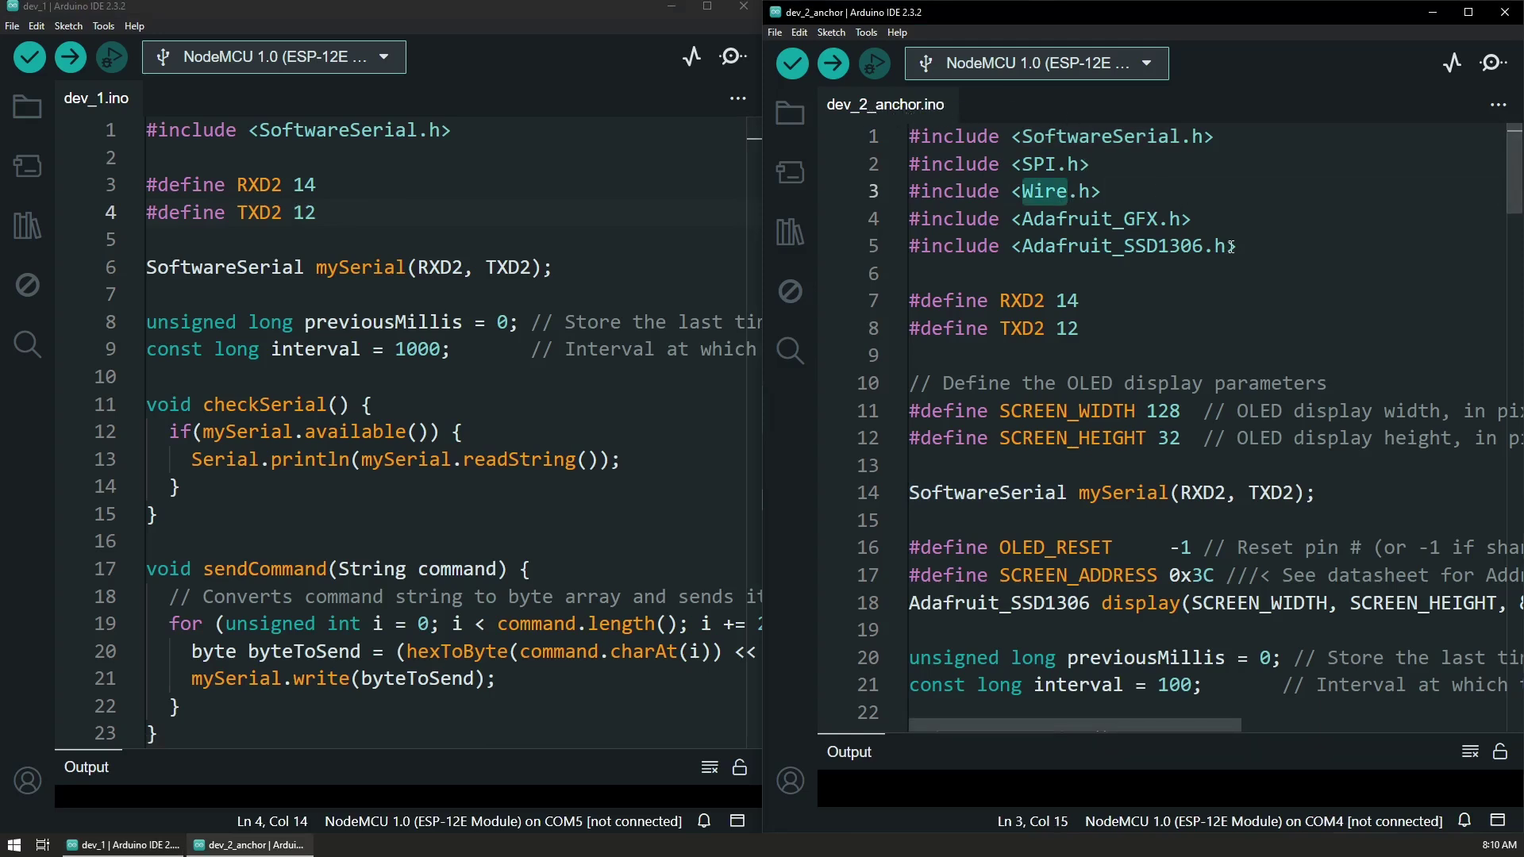
left_click_drag(1233, 247, 953, 167)
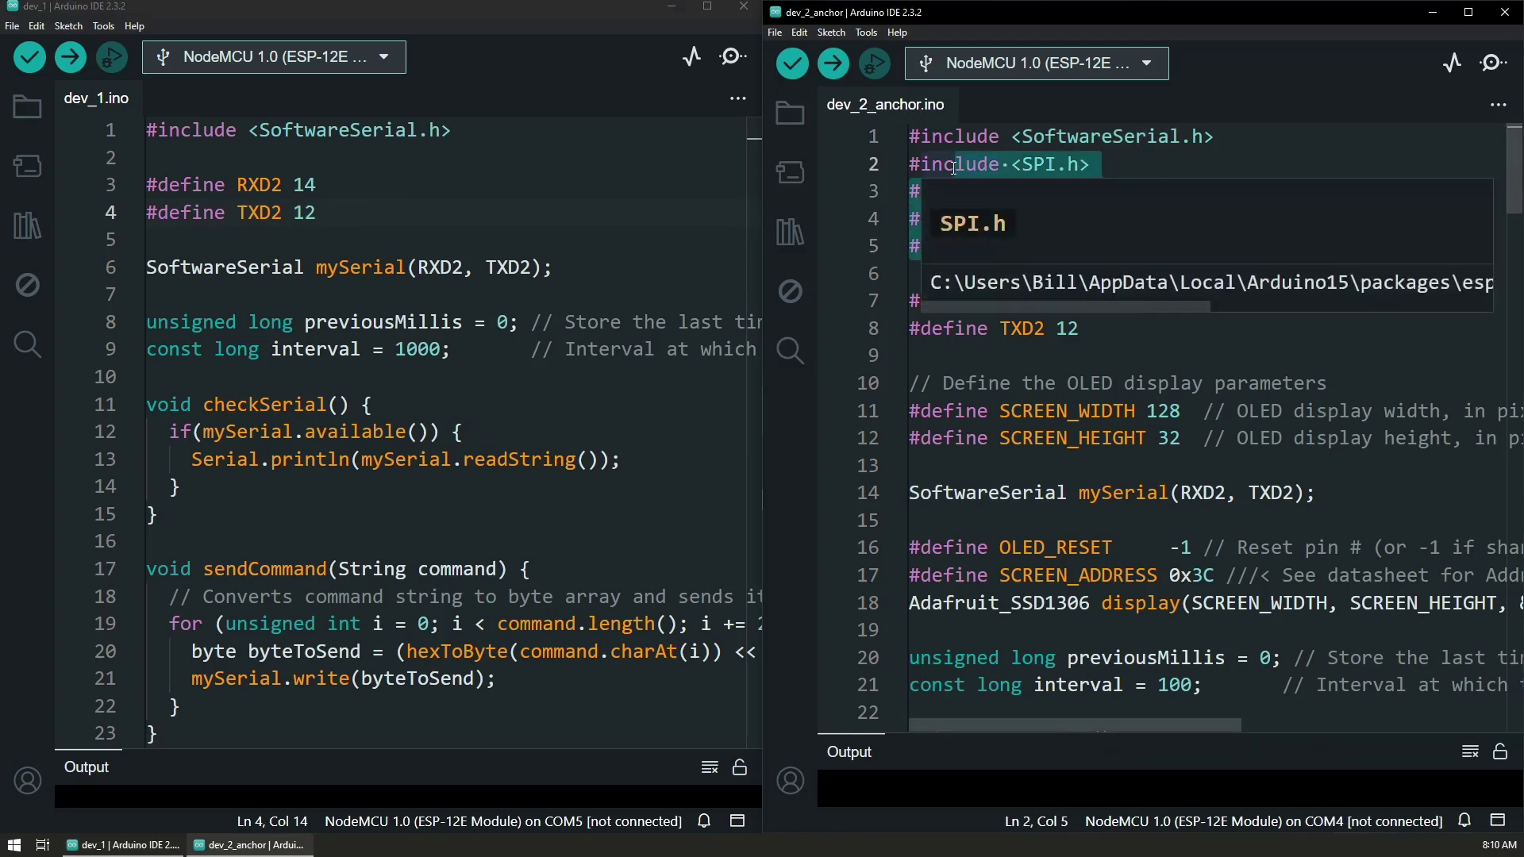
left_click_drag(1180, 438, 1045, 411)
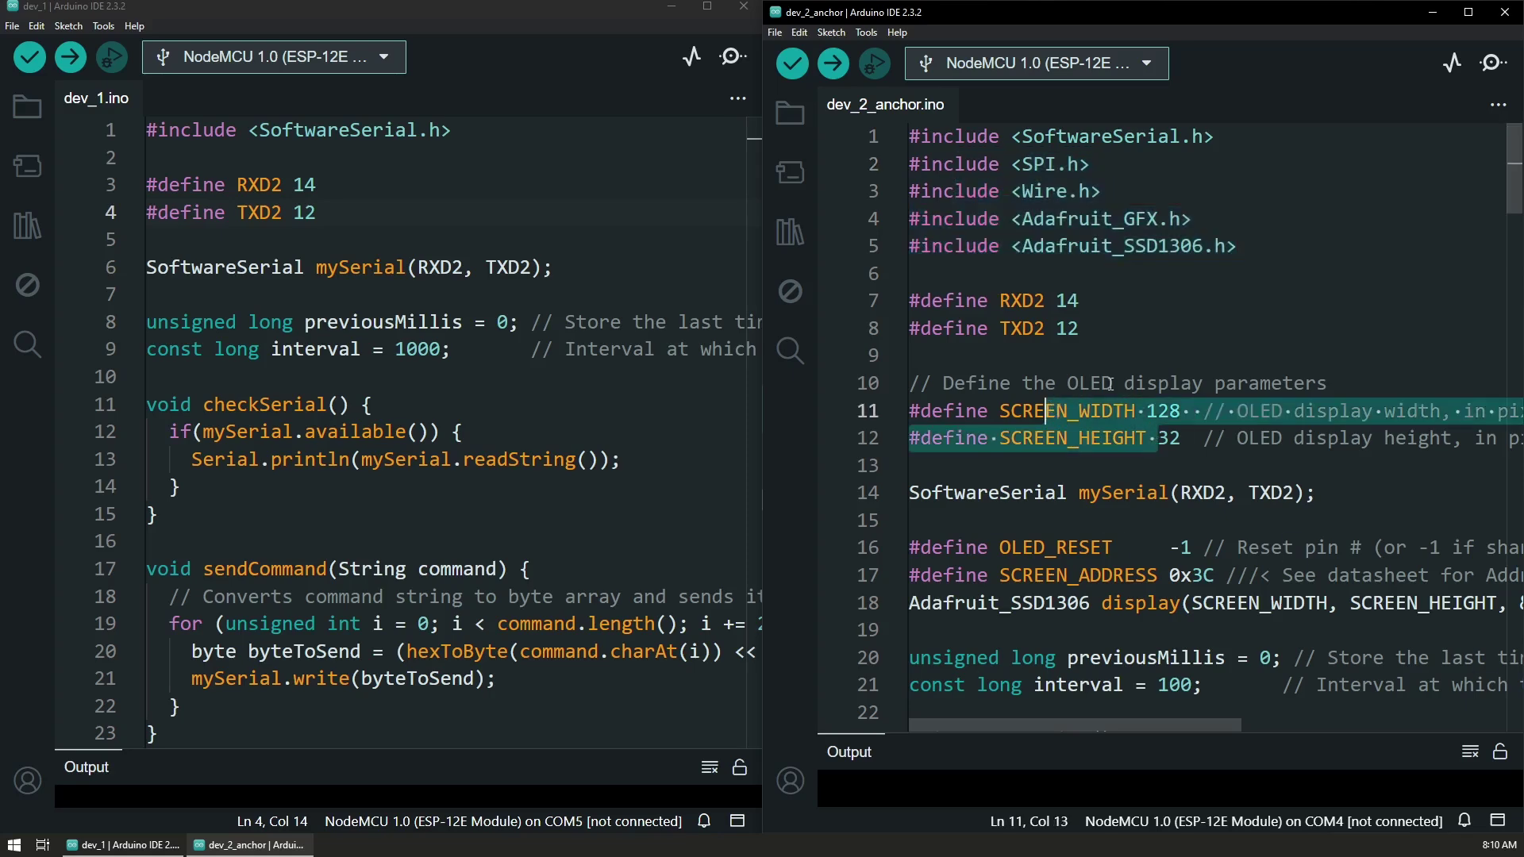
scroll(1067, 453, "down", 1)
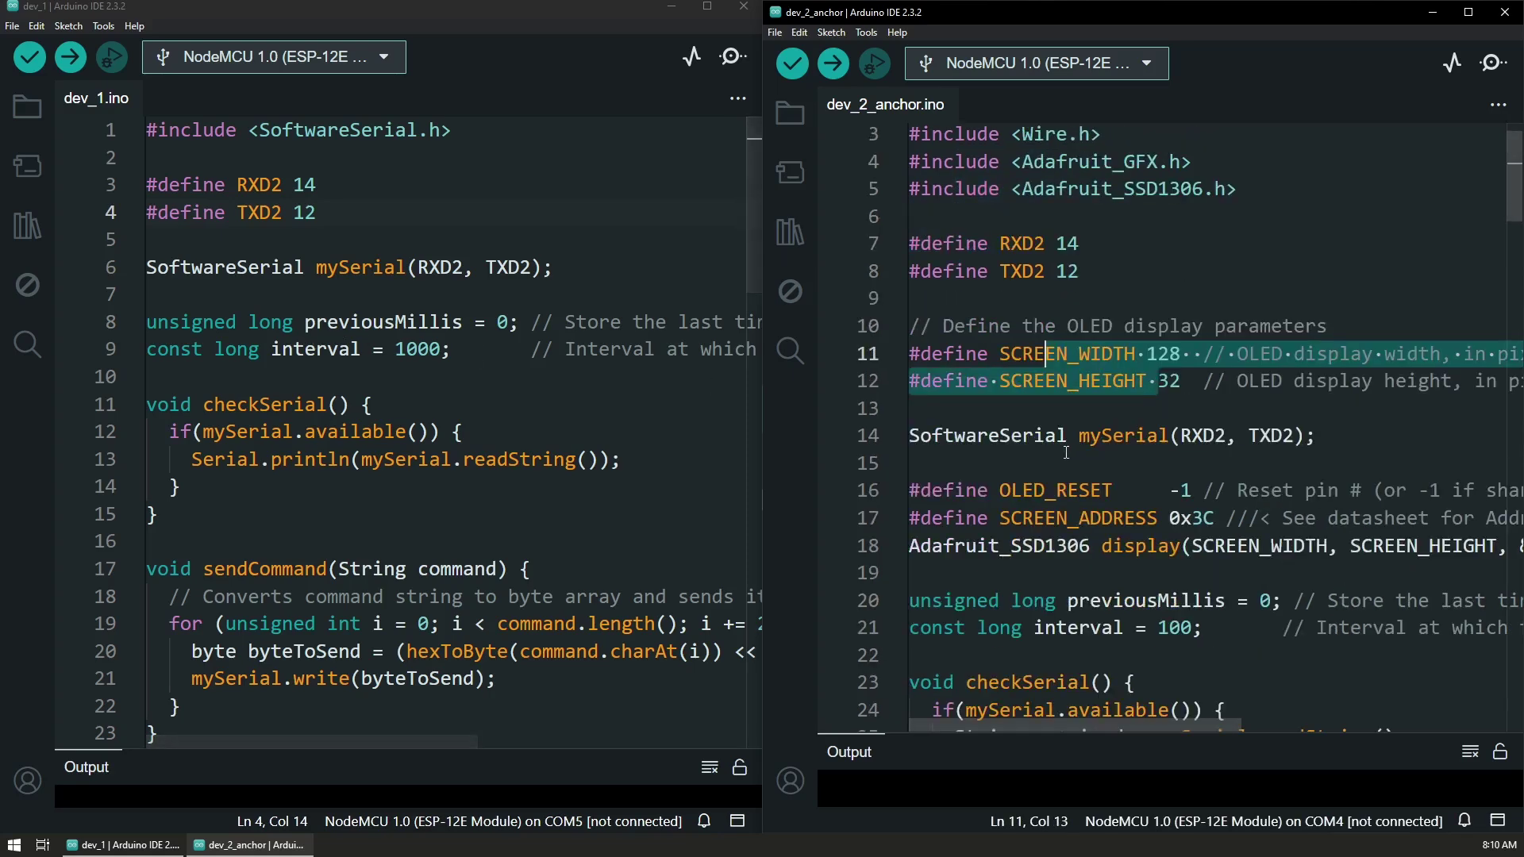
scroll(1067, 451, "down", 1)
scroll(1071, 417, "down", 3)
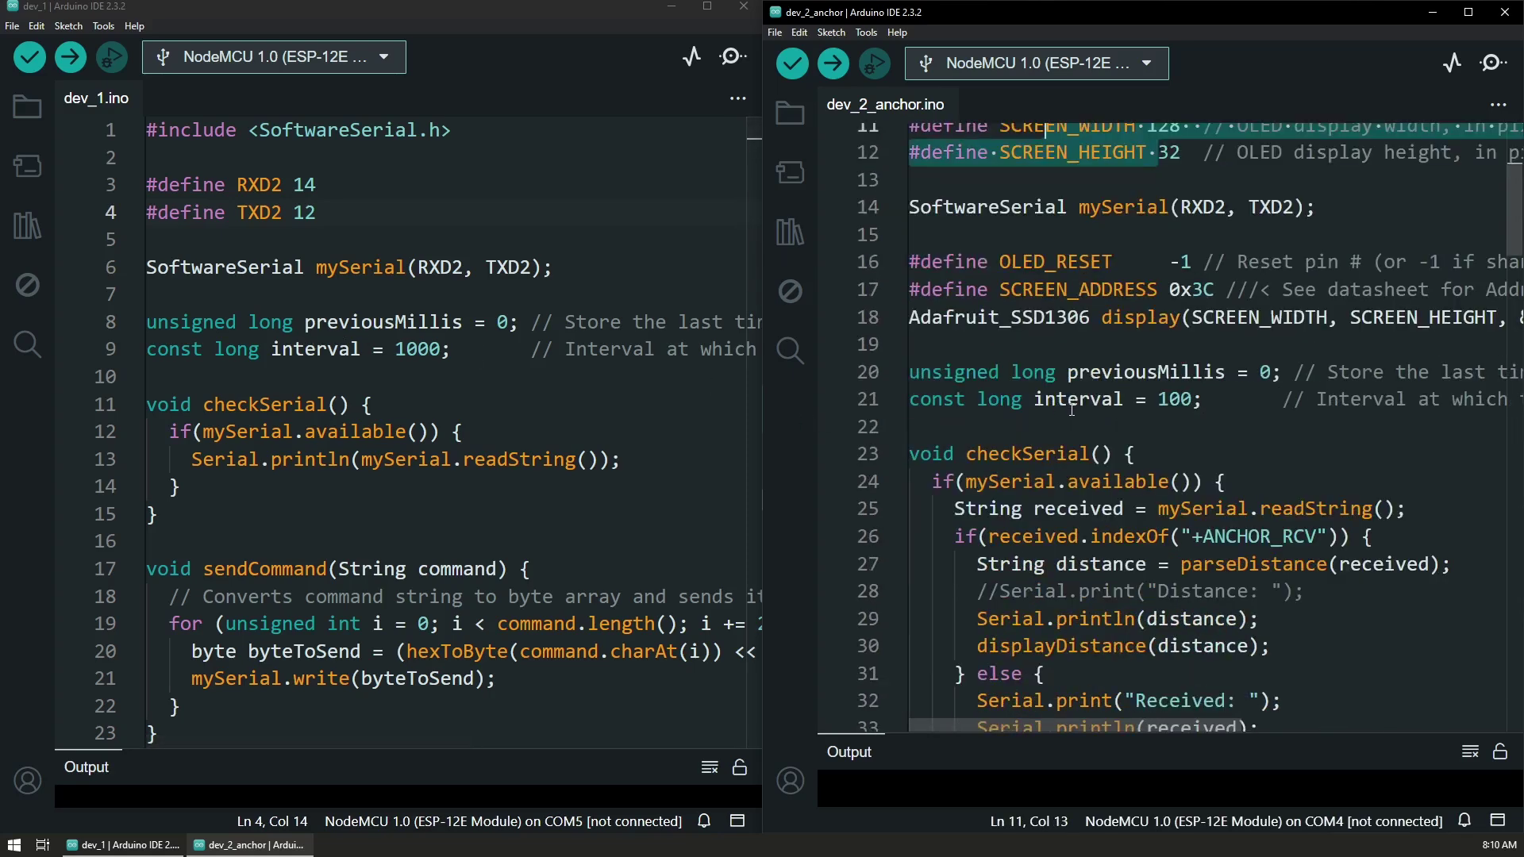
scroll(405, 428, "down", 1)
scroll(405, 429, "down", 2)
scroll(405, 429, "down", 1)
scroll(405, 429, "down", 1)
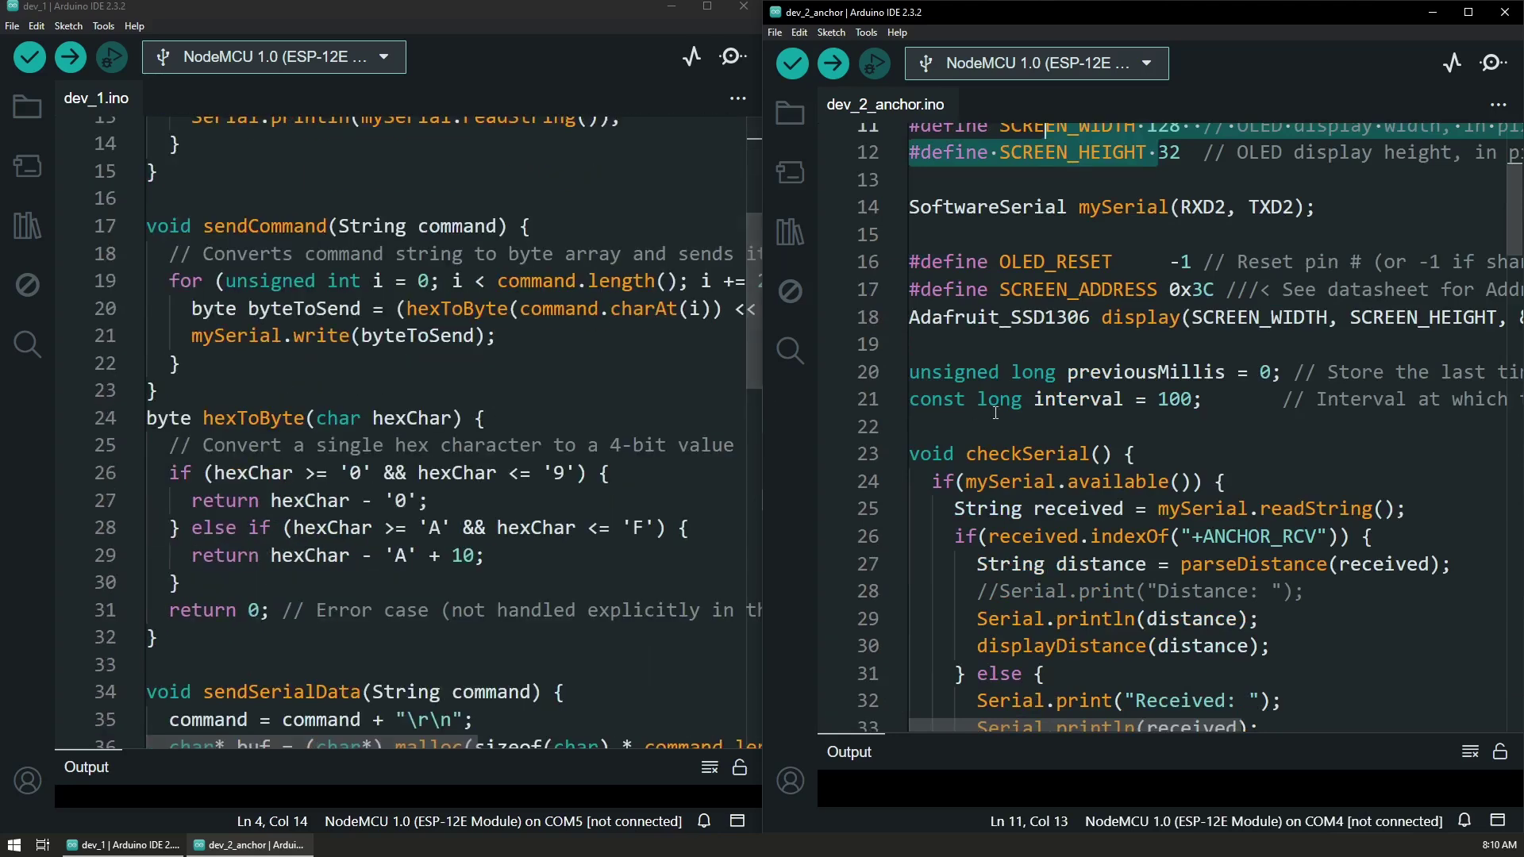
scroll(996, 410, "down", 3)
scroll(995, 411, "down", 4)
scroll(995, 411, "down", 1)
scroll(628, 412, "down", 4)
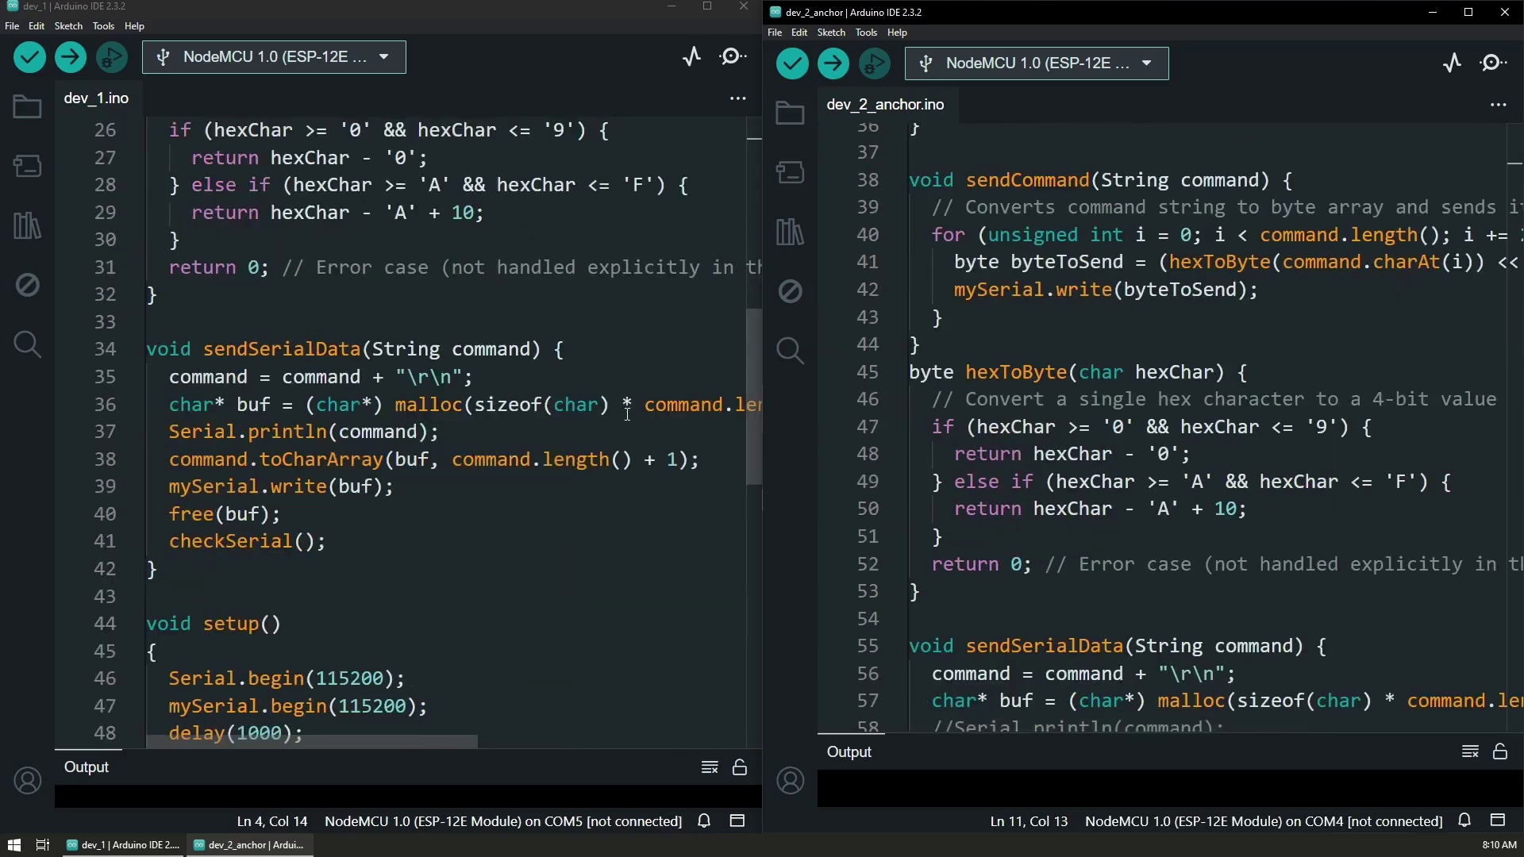
scroll(627, 411, "down", 2)
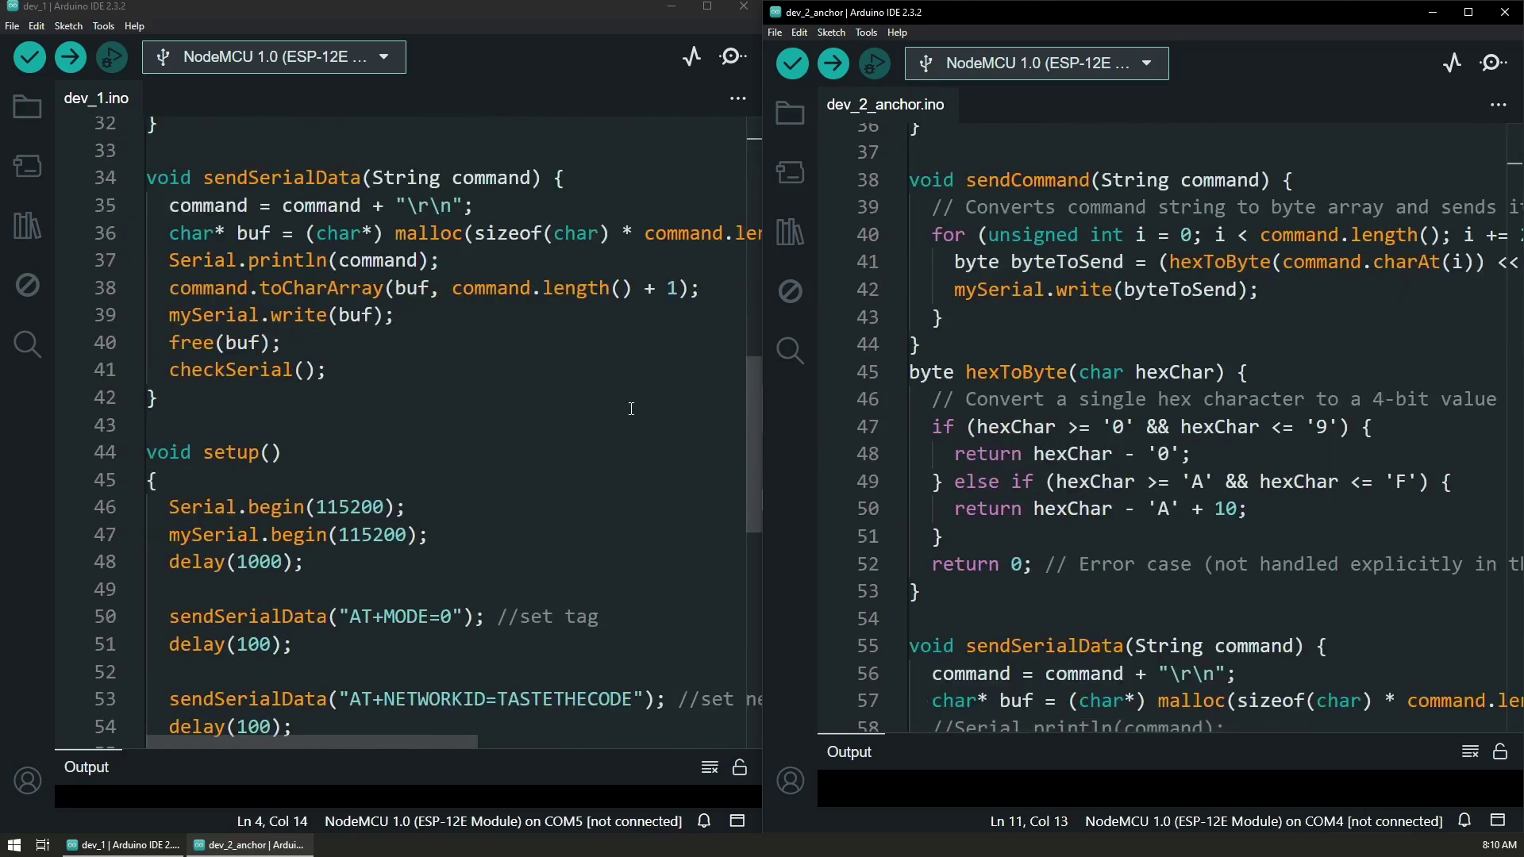
scroll(596, 381, "down", 3)
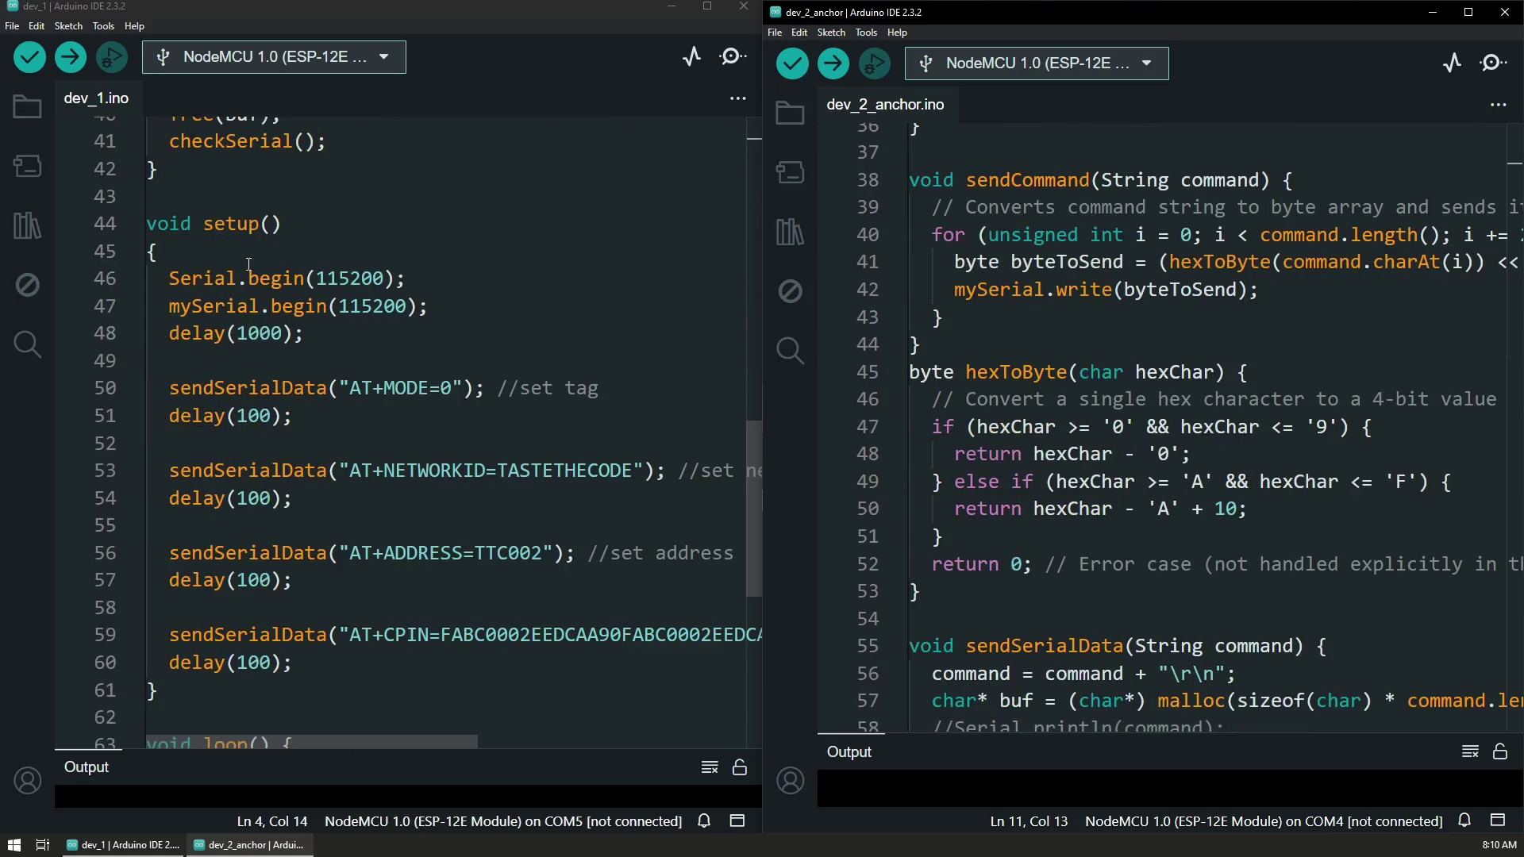
scroll(1018, 400, "down", 8)
scroll(1017, 400, "down", 3)
scroll(1018, 399, "down", 5)
scroll(1018, 399, "down", 1)
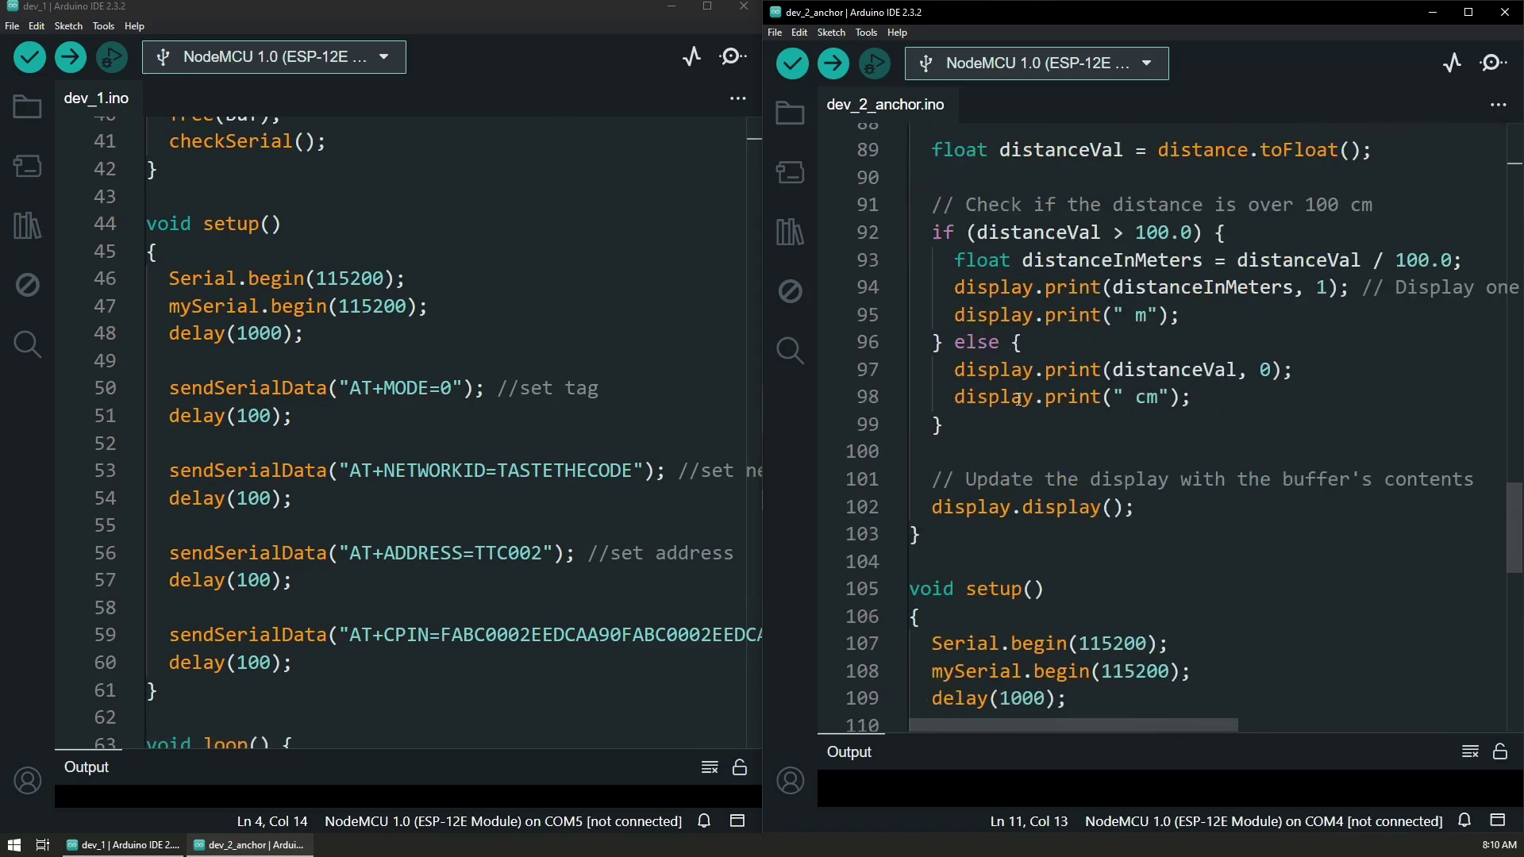
scroll(1018, 398, "down", 4)
scroll(1018, 399, "down", 1)
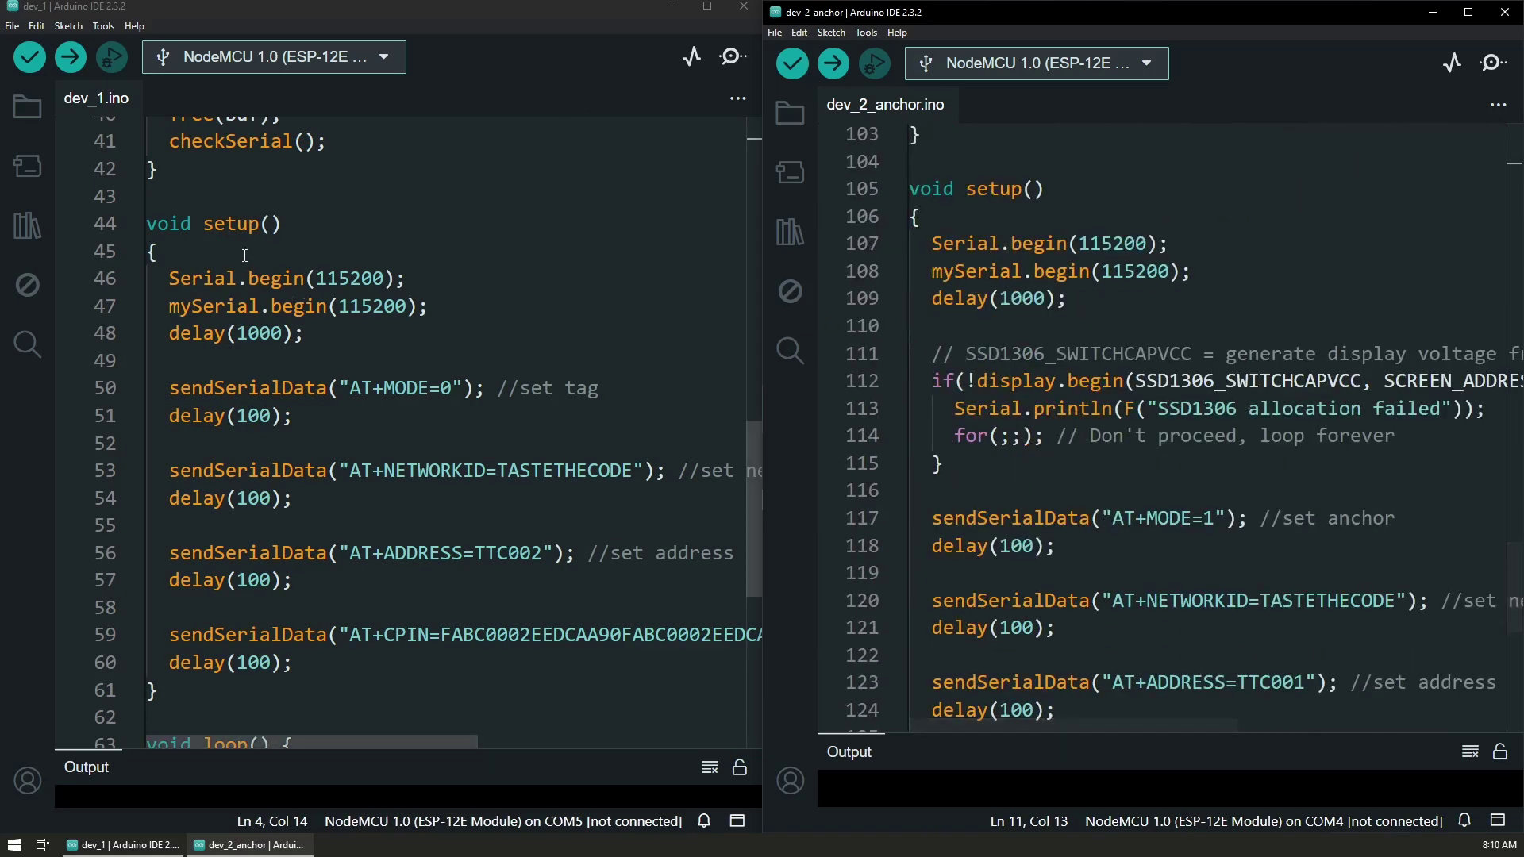
double_click(210, 276)
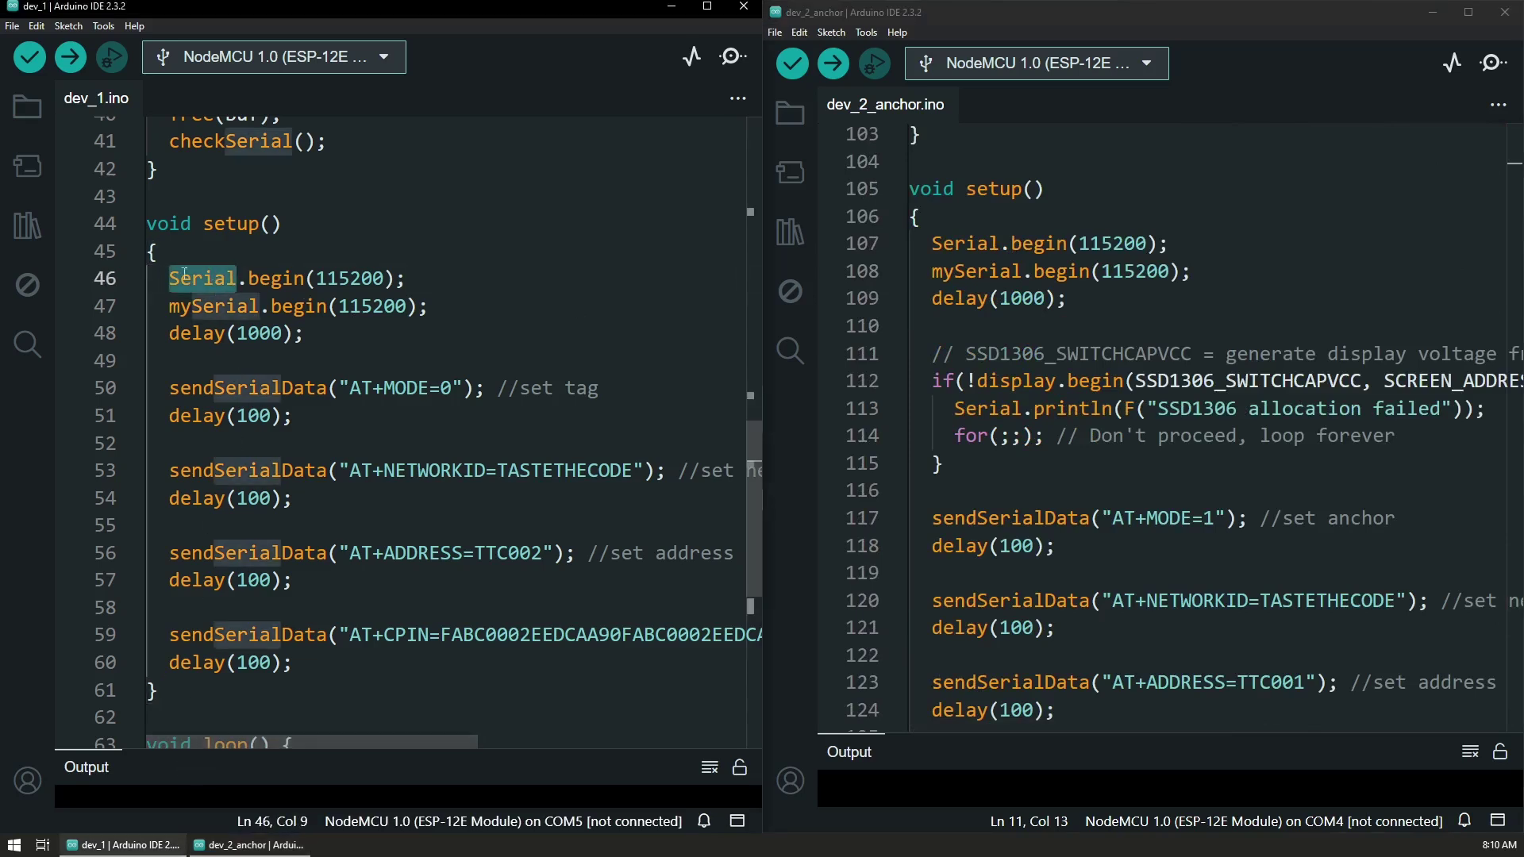
double_click(200, 307)
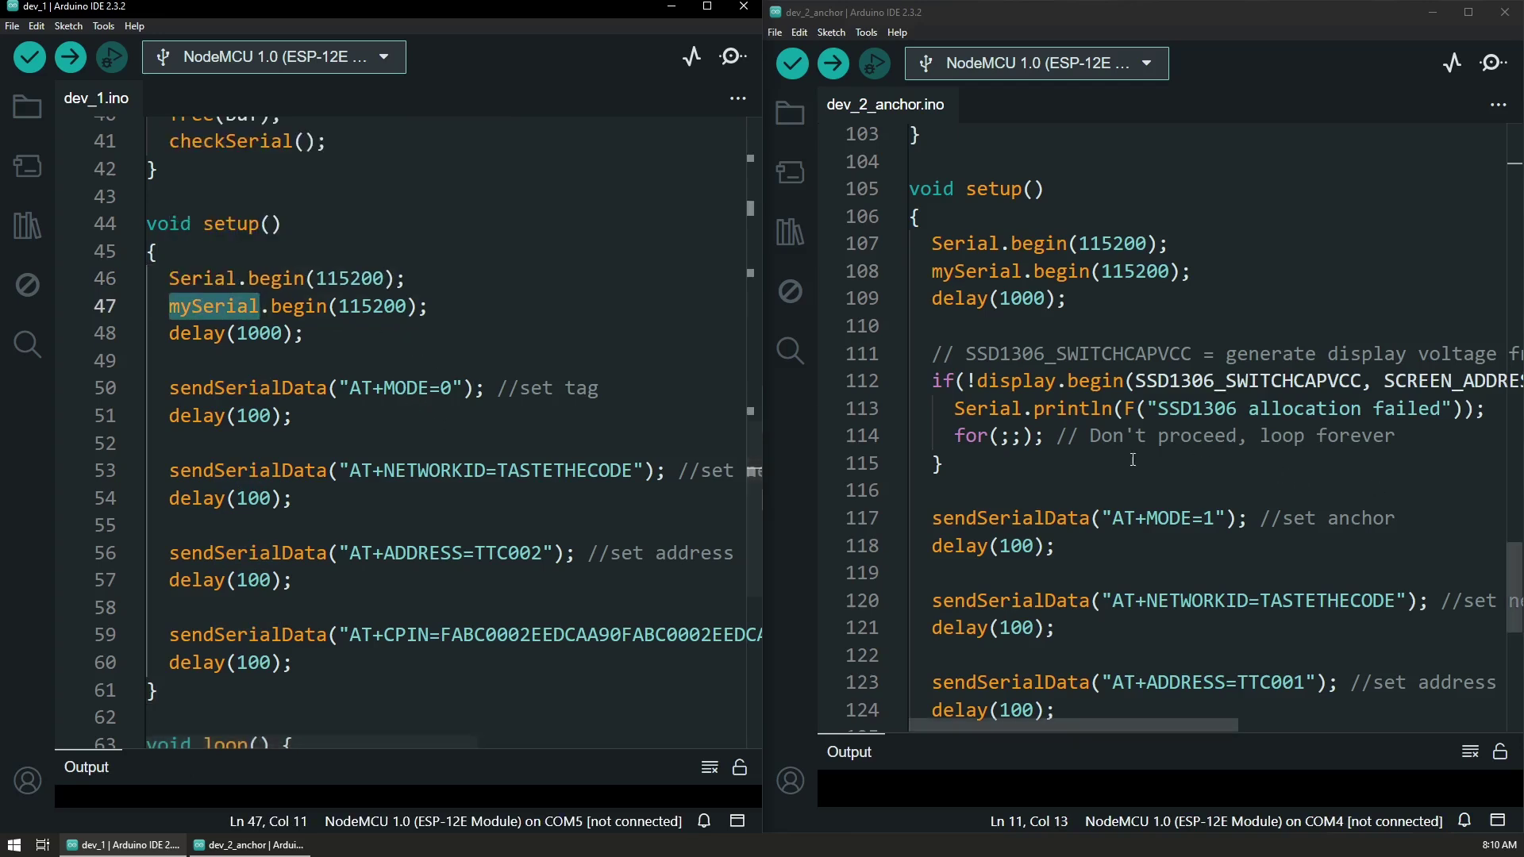
scroll(1122, 457, "down", 1)
scroll(1121, 457, "down", 1)
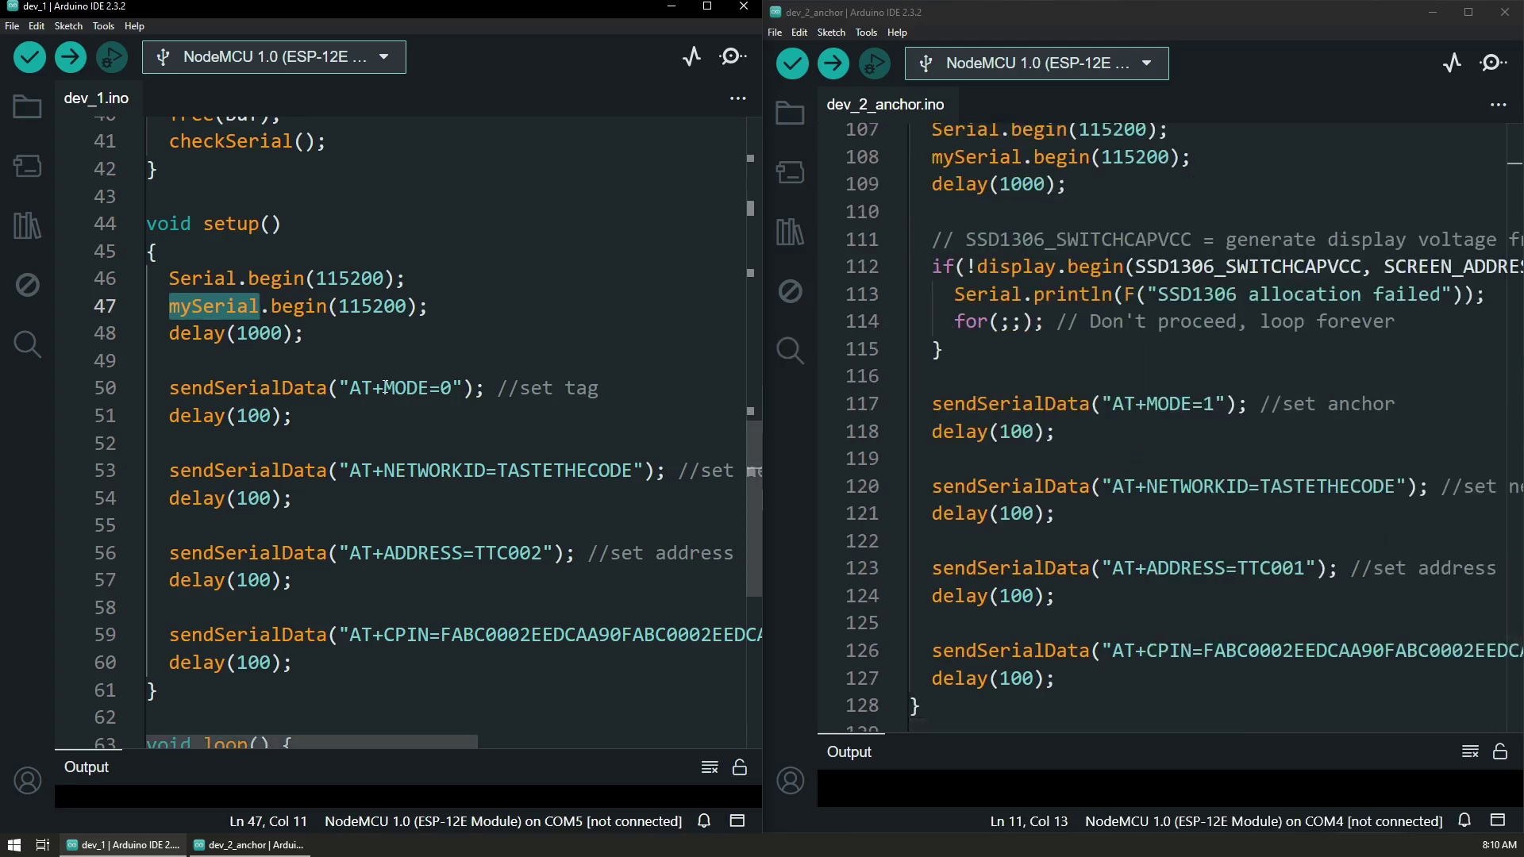
left_click_drag(453, 388, 384, 388)
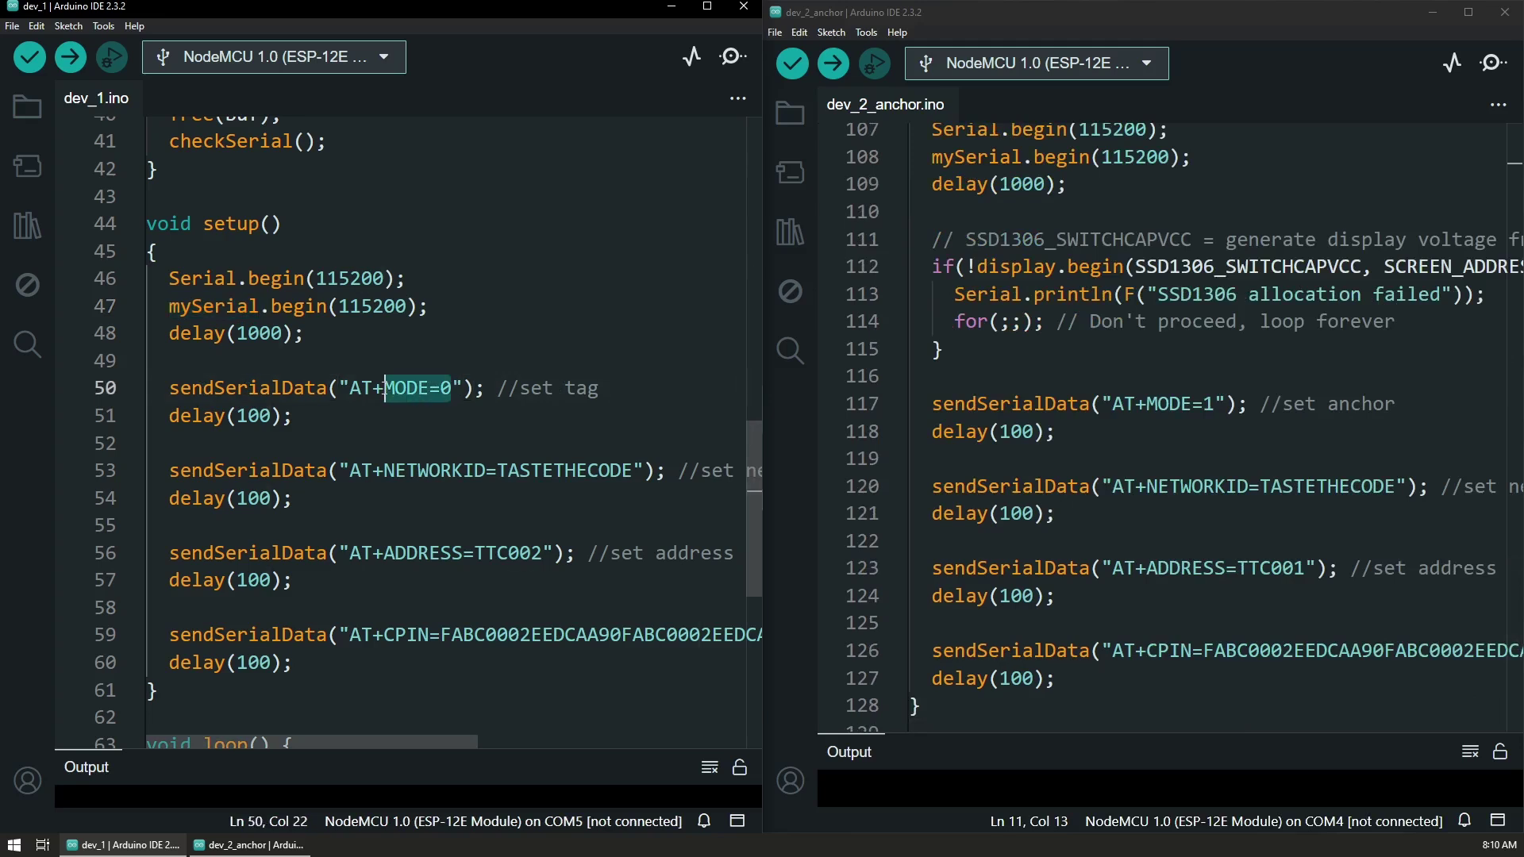
left_click(592, 391)
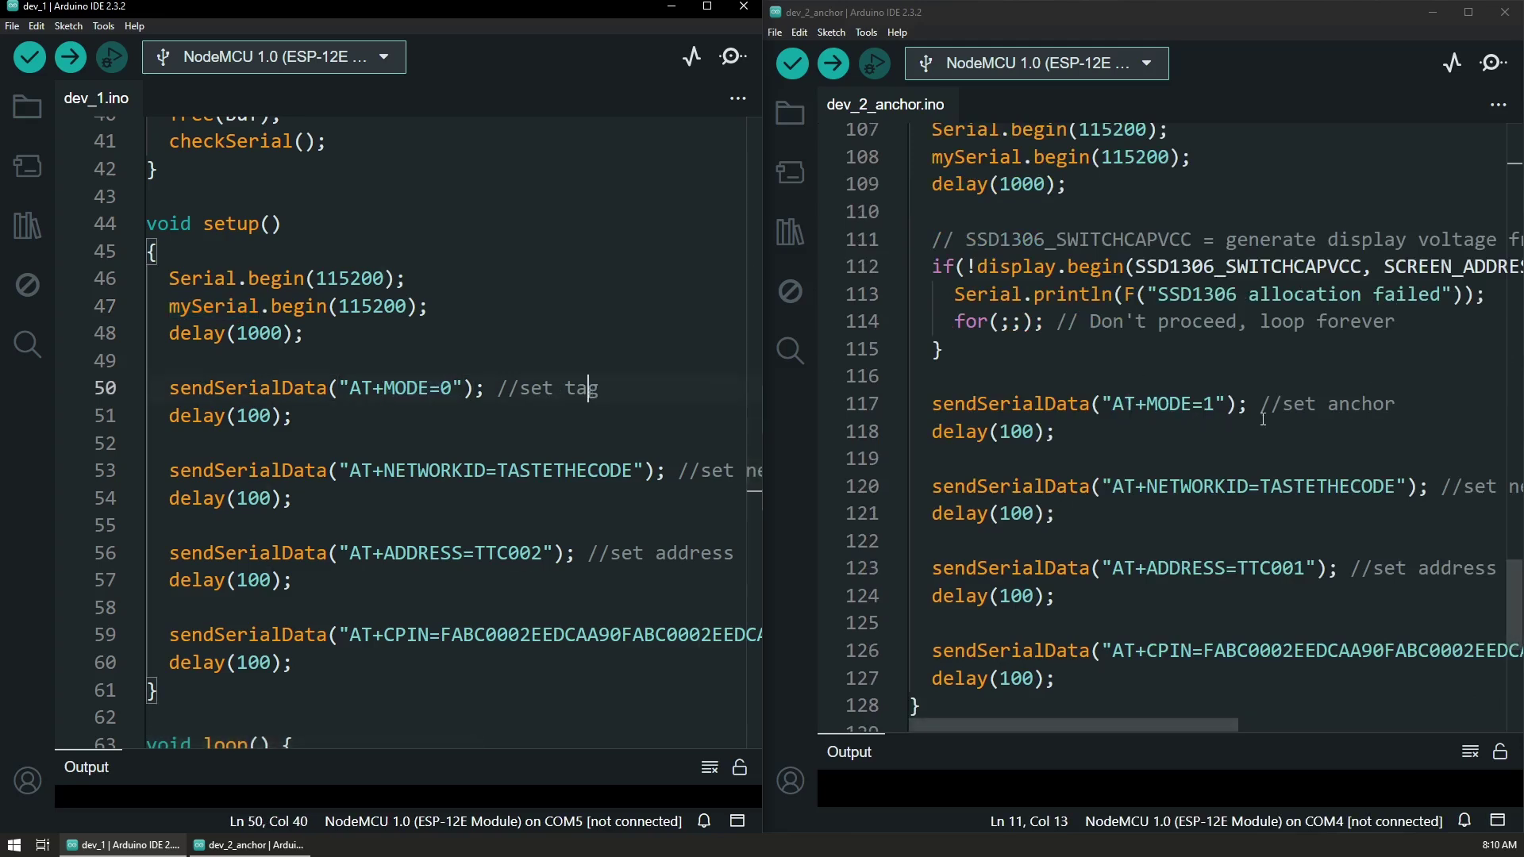
scroll(1261, 418, "down", 1)
double_click(611, 471)
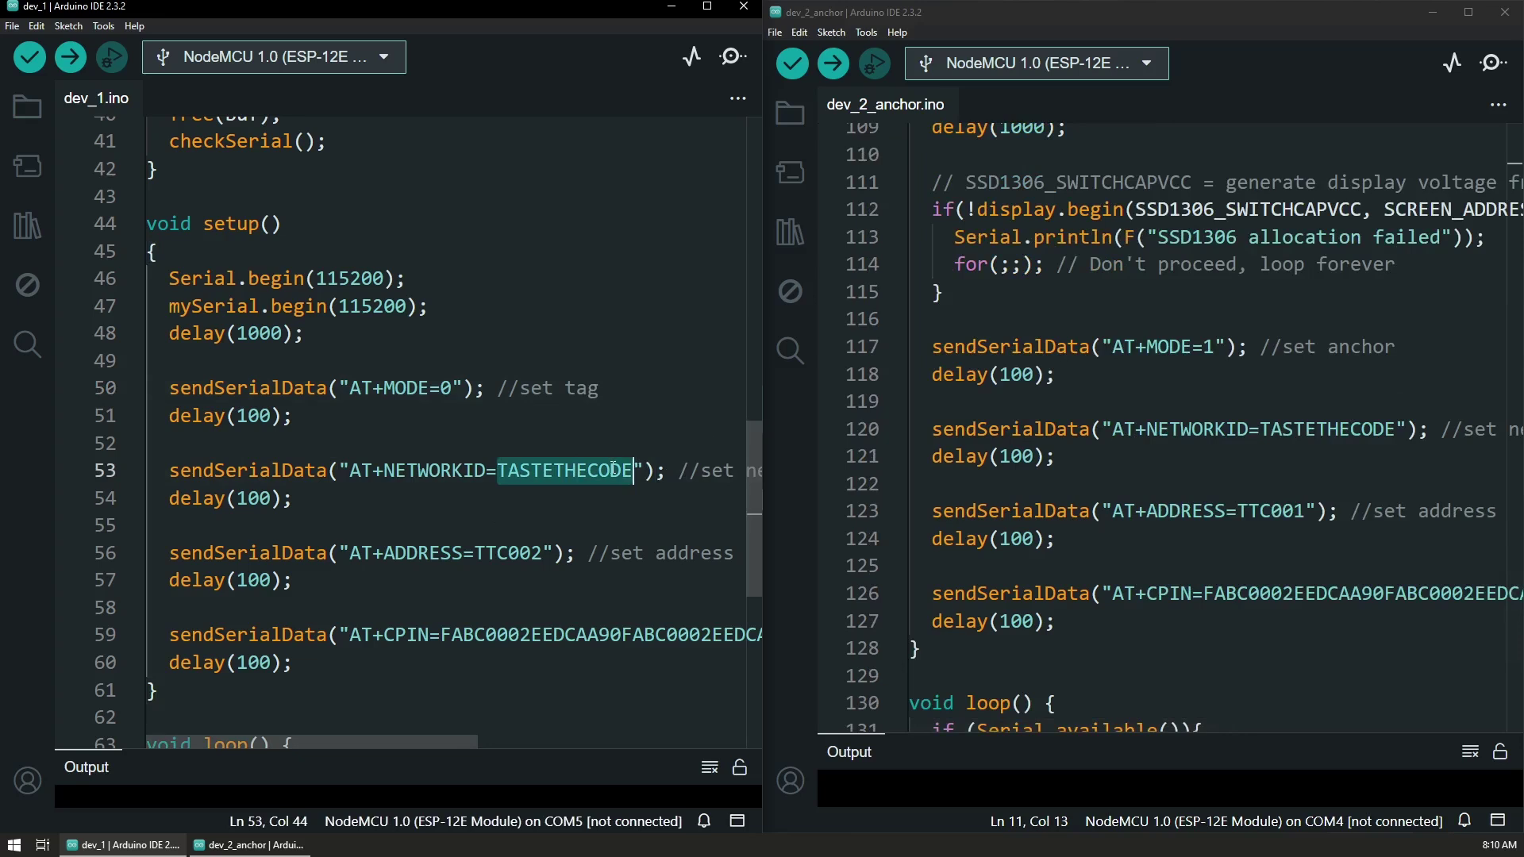
left_click(1322, 429)
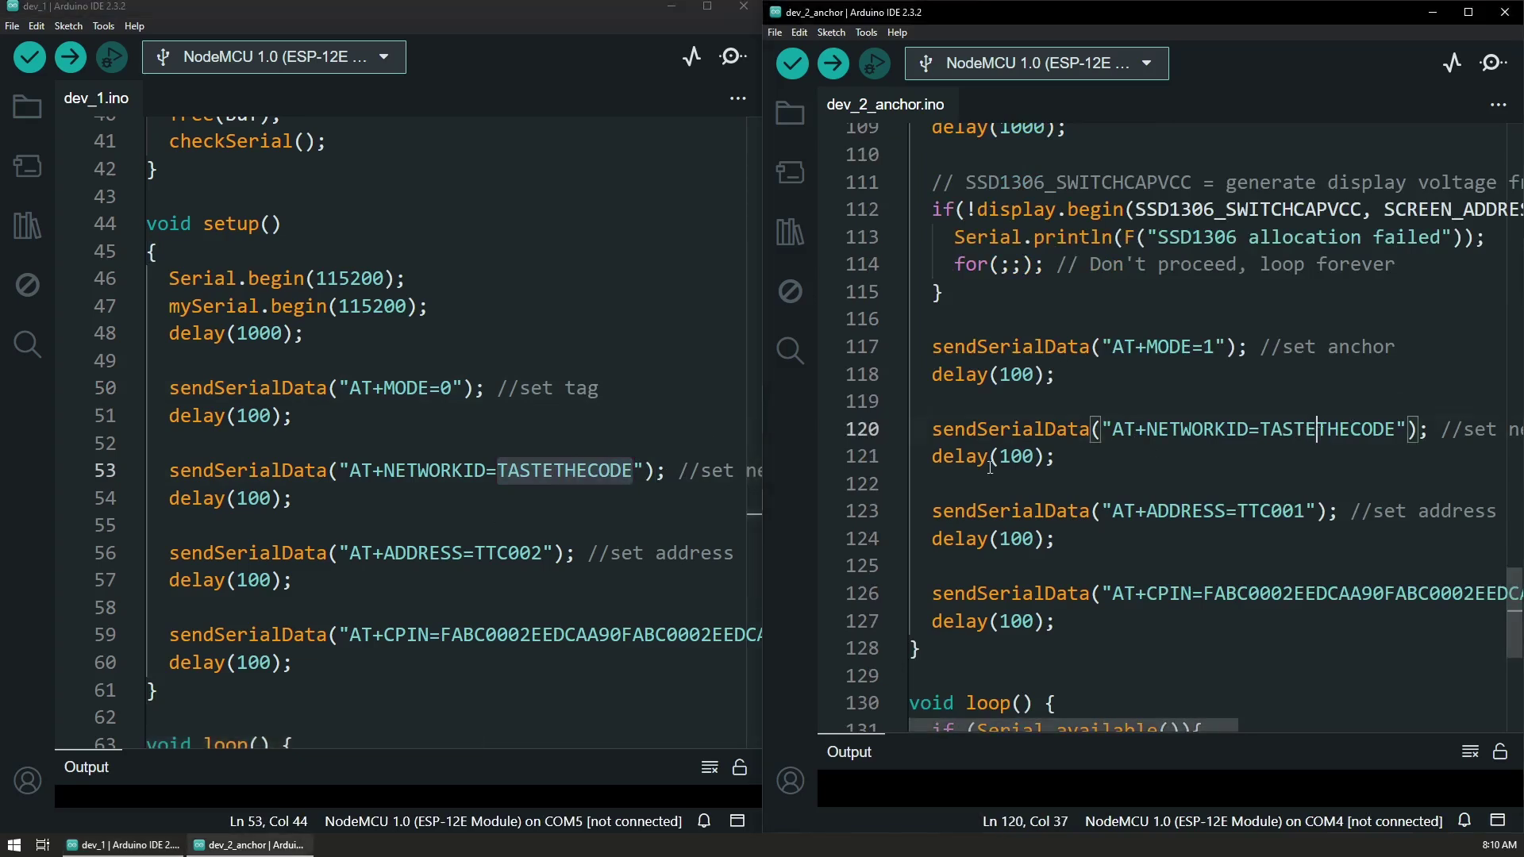
left_click(546, 552)
double_click(544, 553)
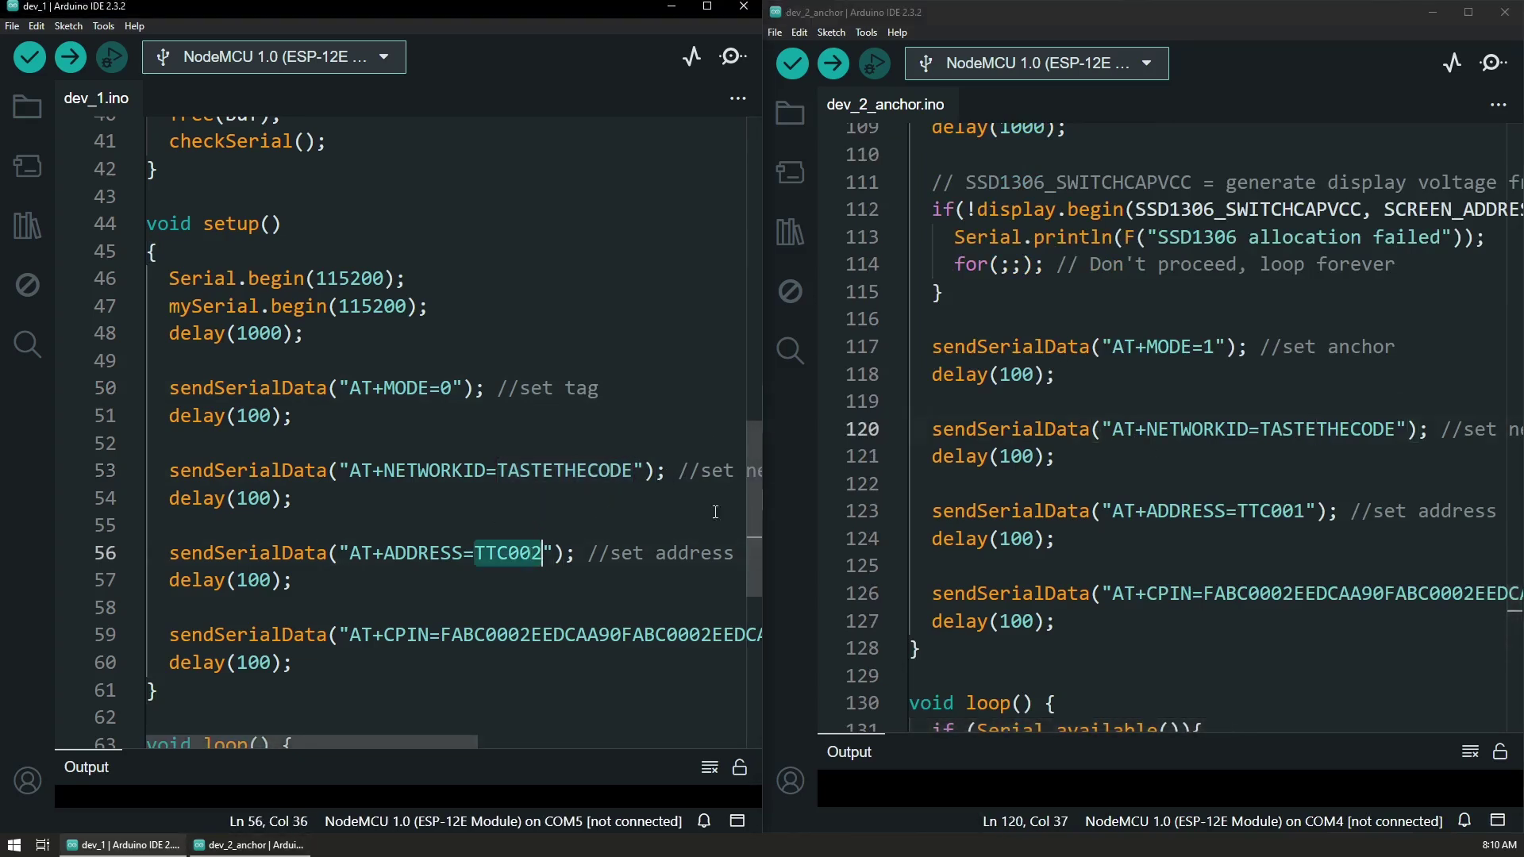
double_click(1271, 512)
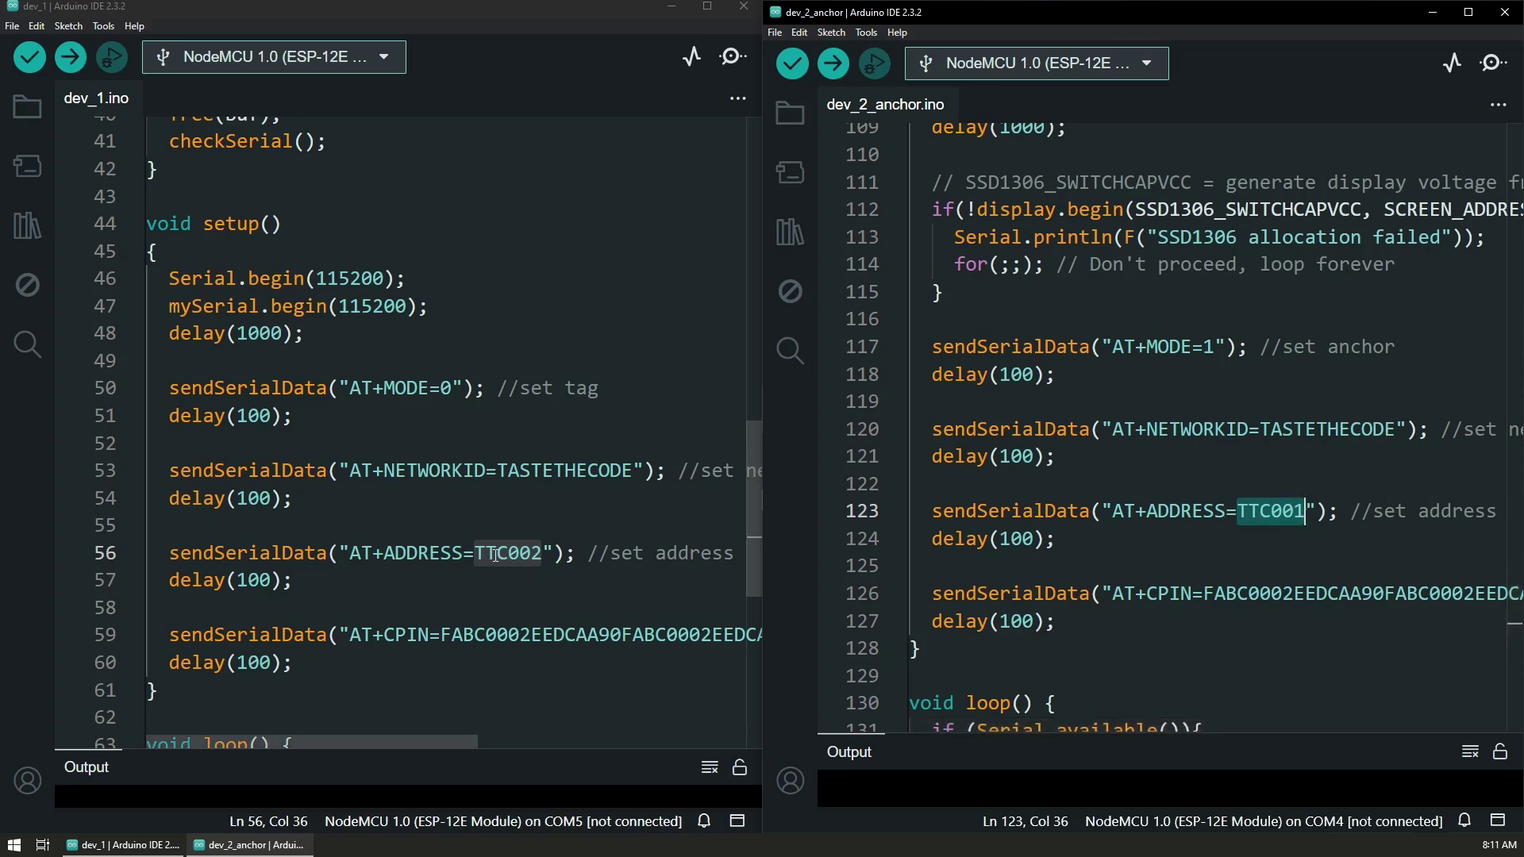
scroll(494, 555, "down", 1)
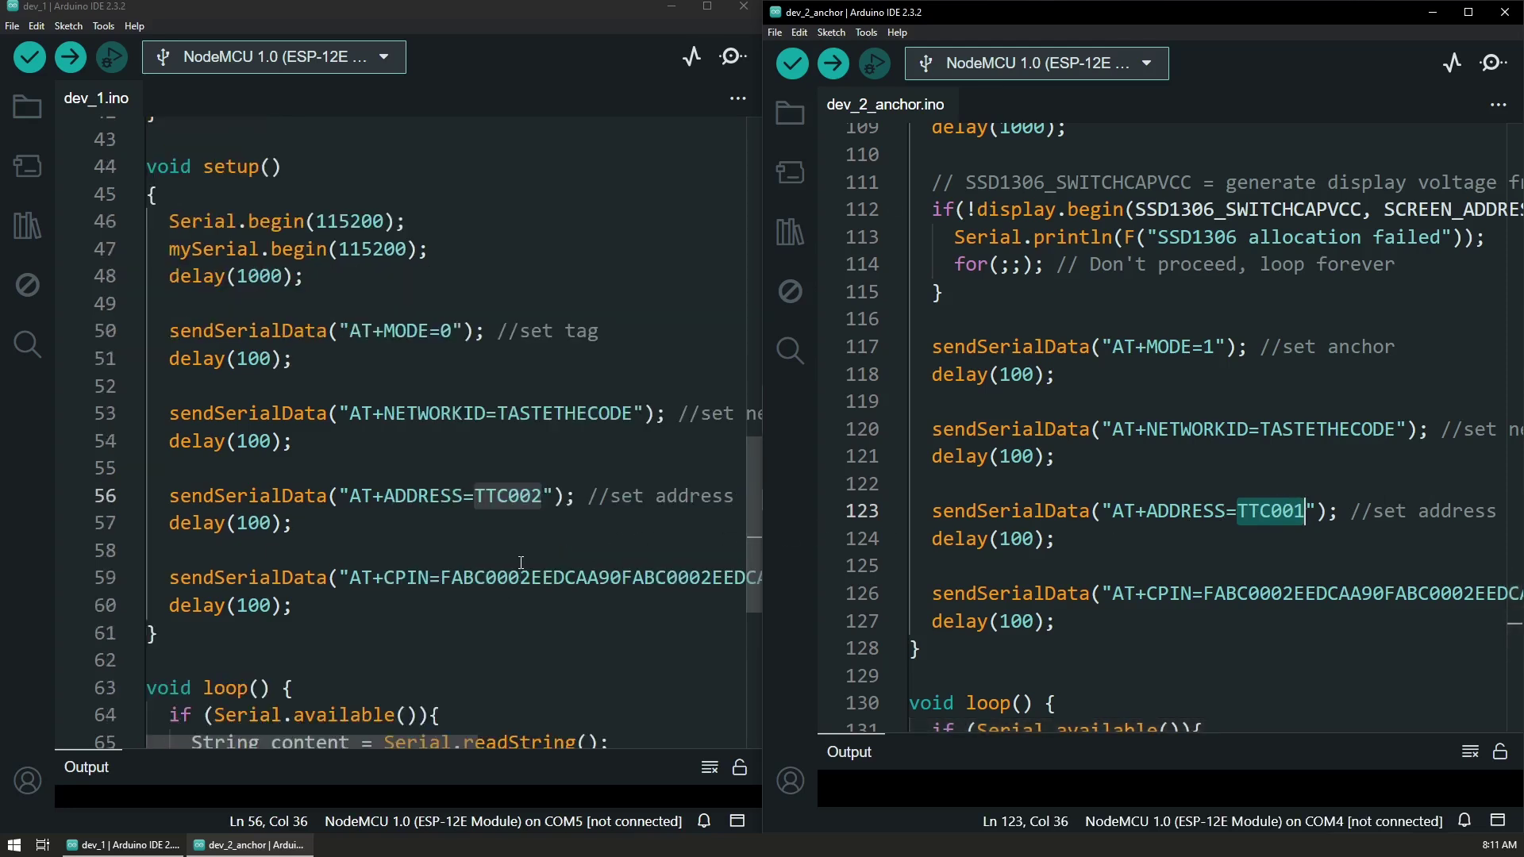
double_click(419, 577)
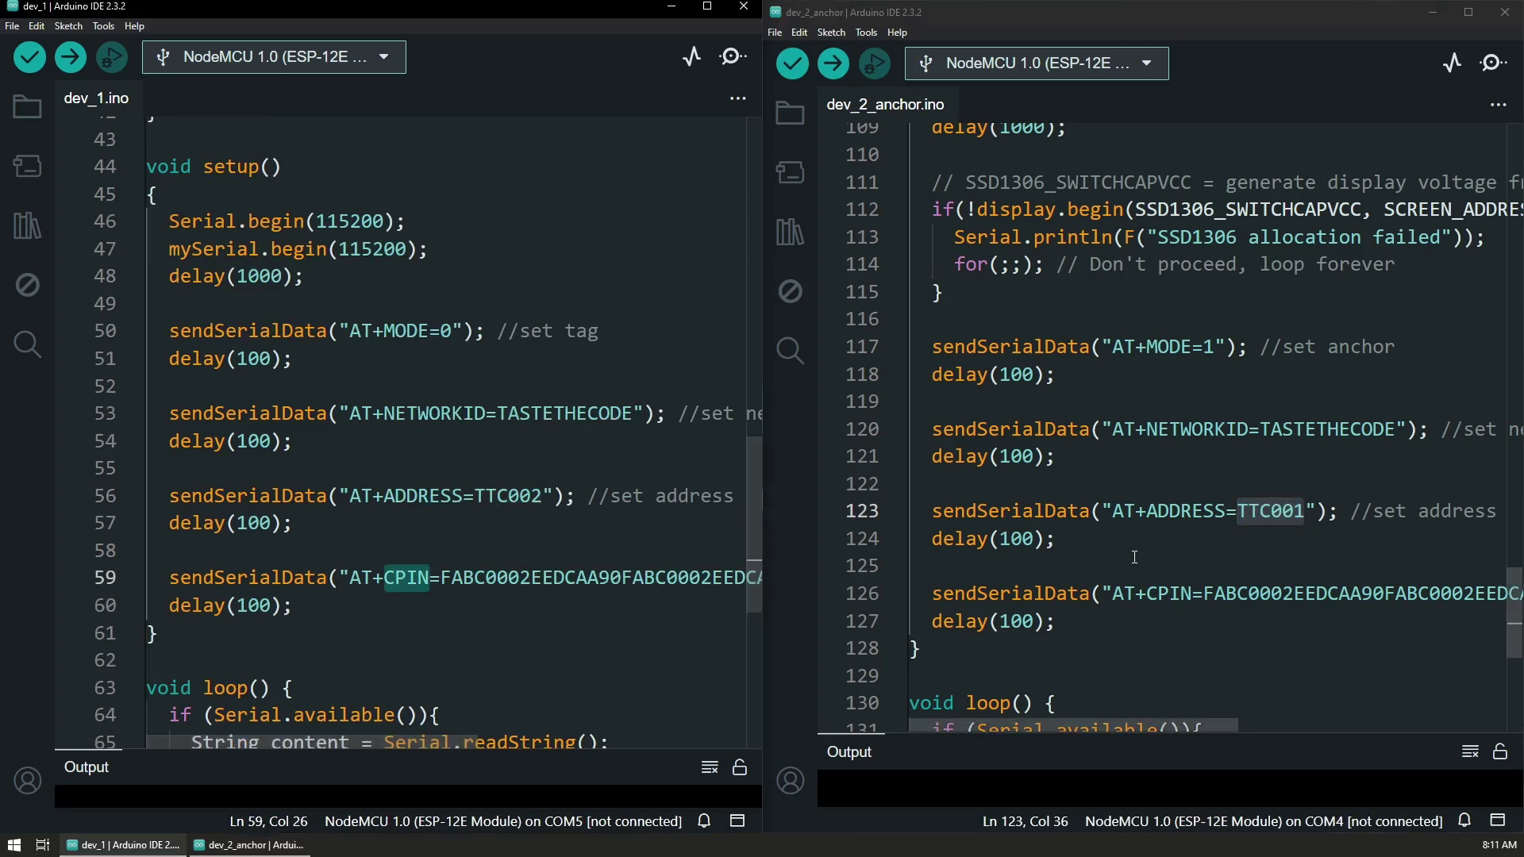
double_click(1168, 593)
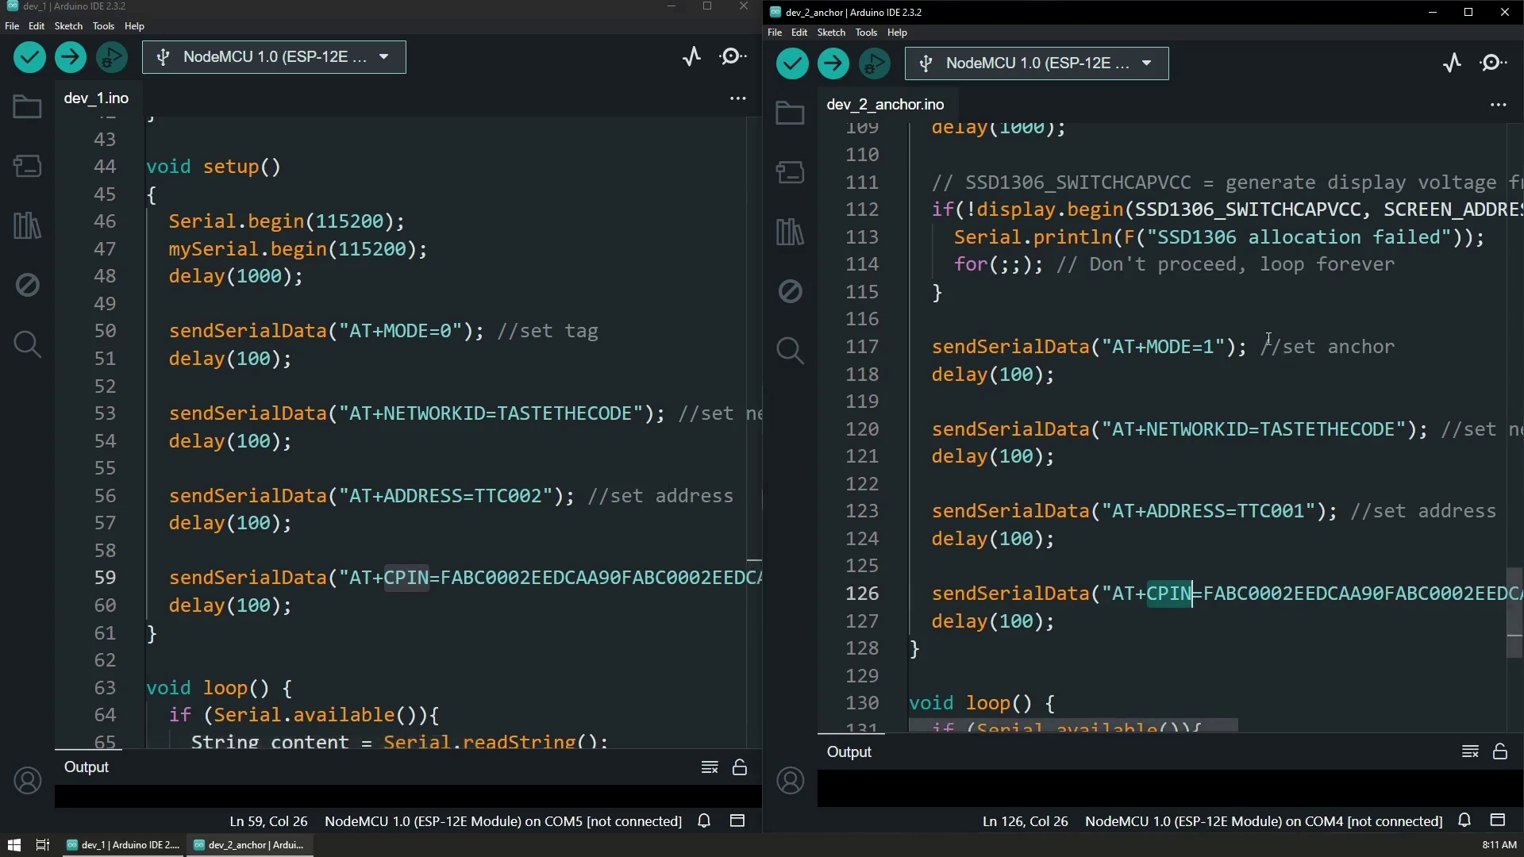
left_click(1206, 346)
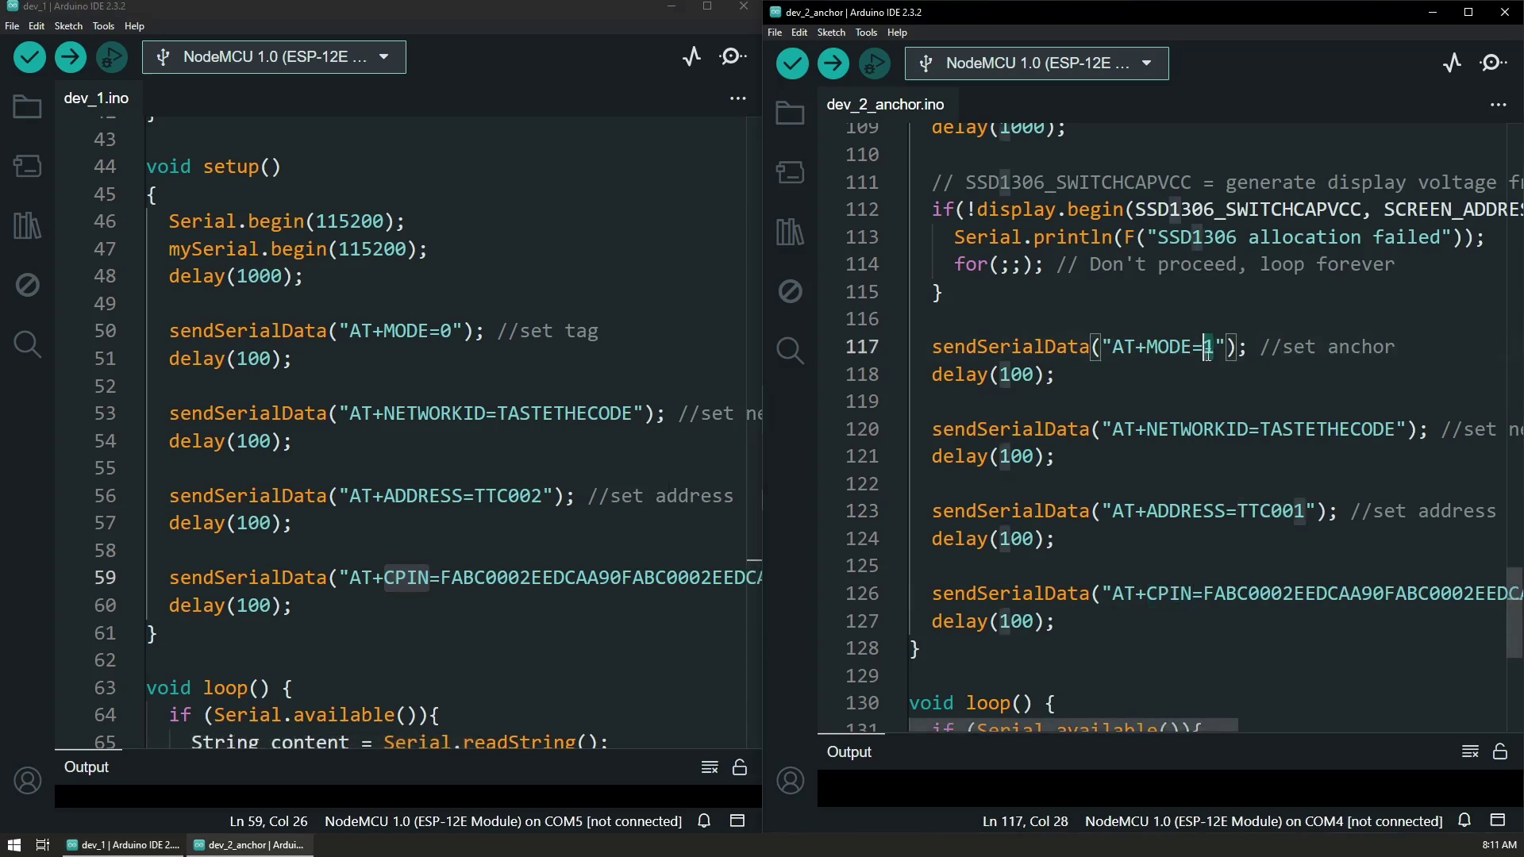
left_click(453, 332)
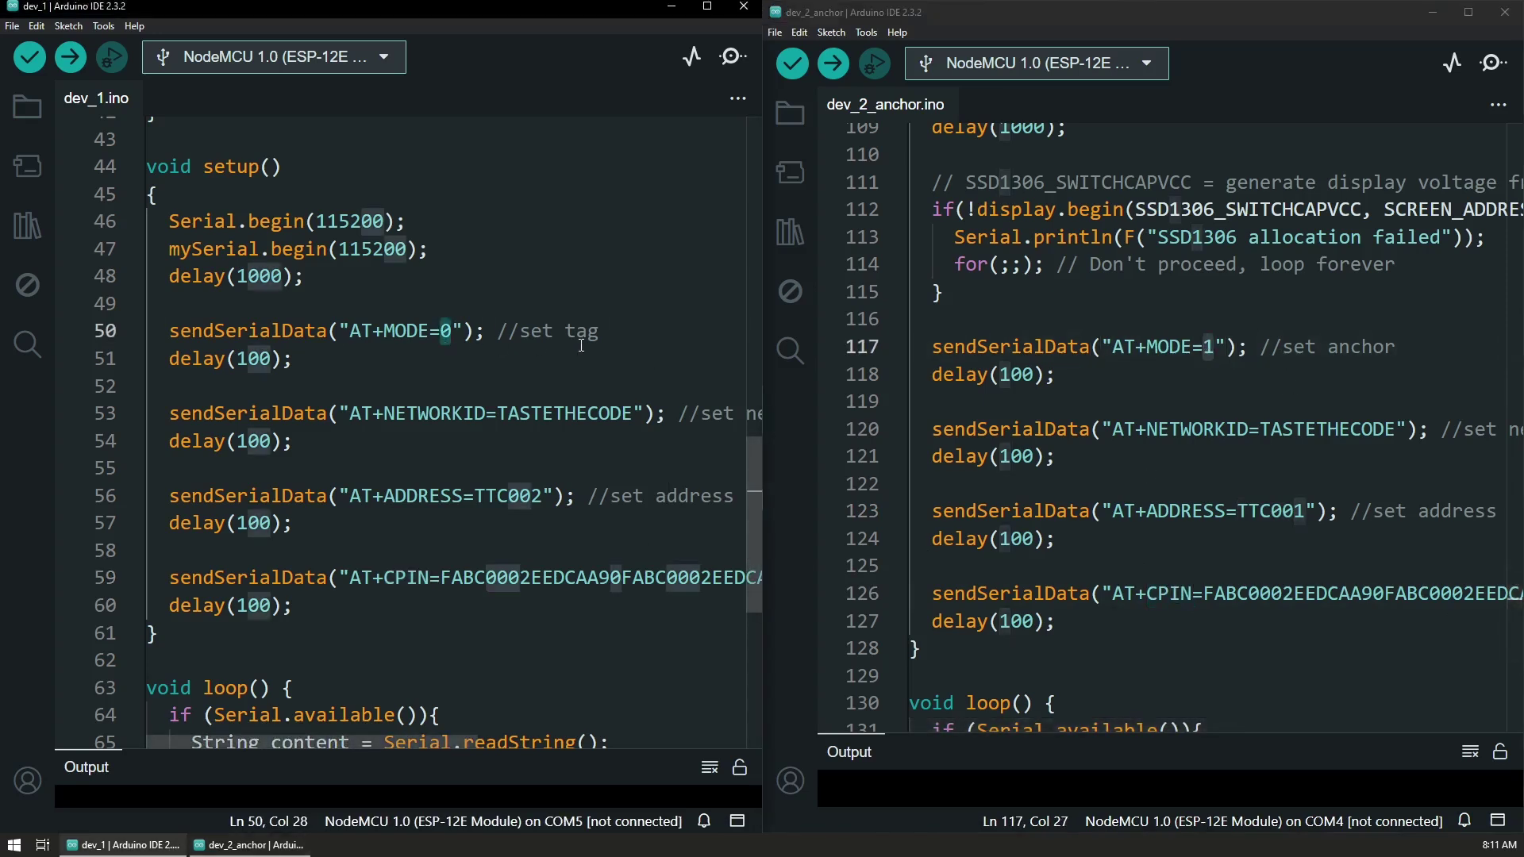
scroll(602, 350, "down", 2)
scroll(603, 350, "down", 2)
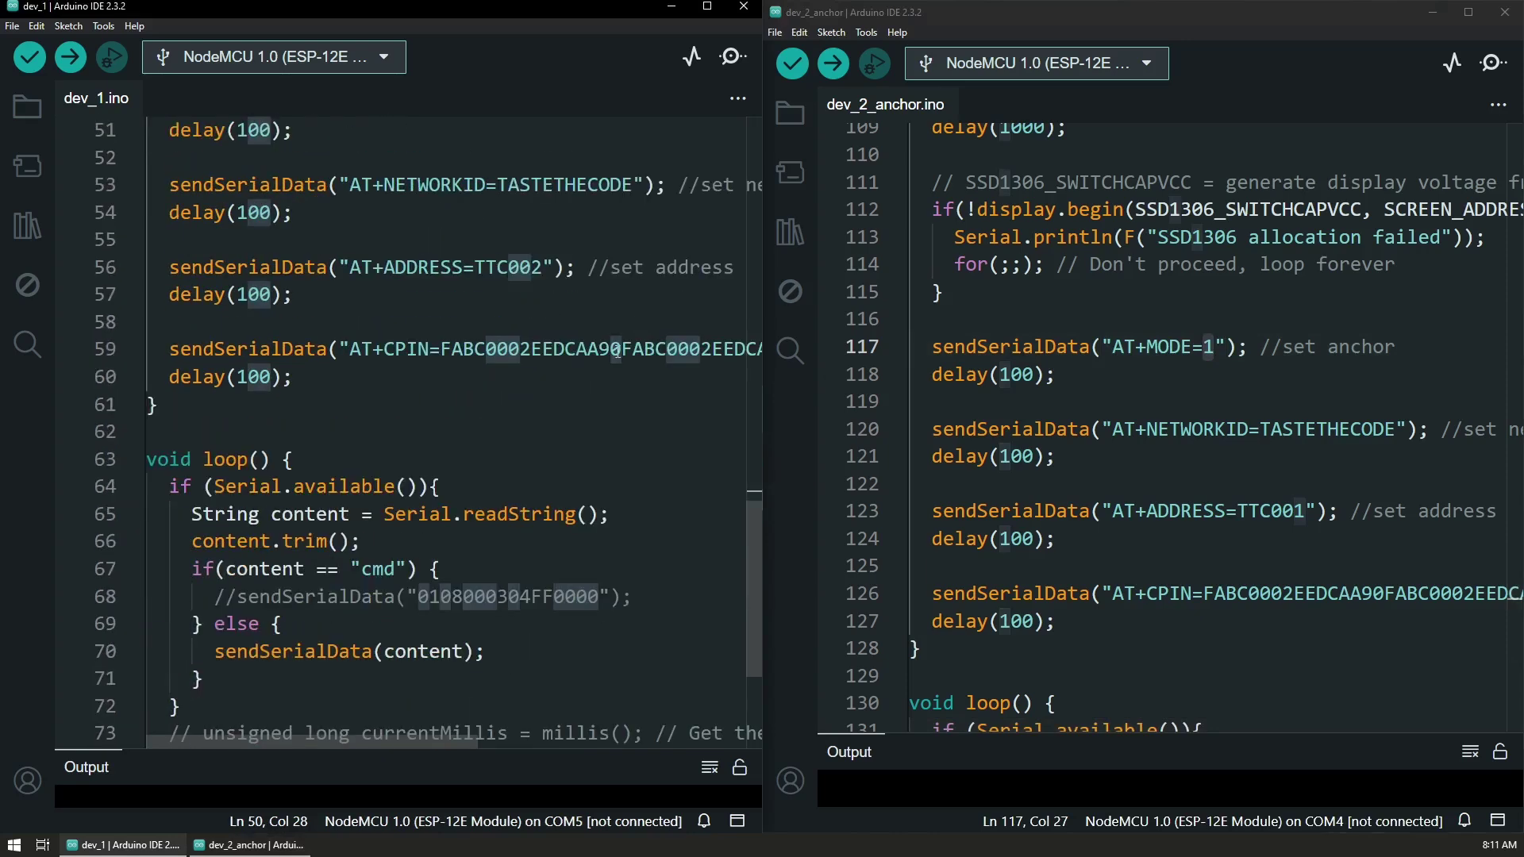
scroll(1091, 326, "down", 2)
scroll(1091, 326, "down", 3)
scroll(1090, 327, "down", 1)
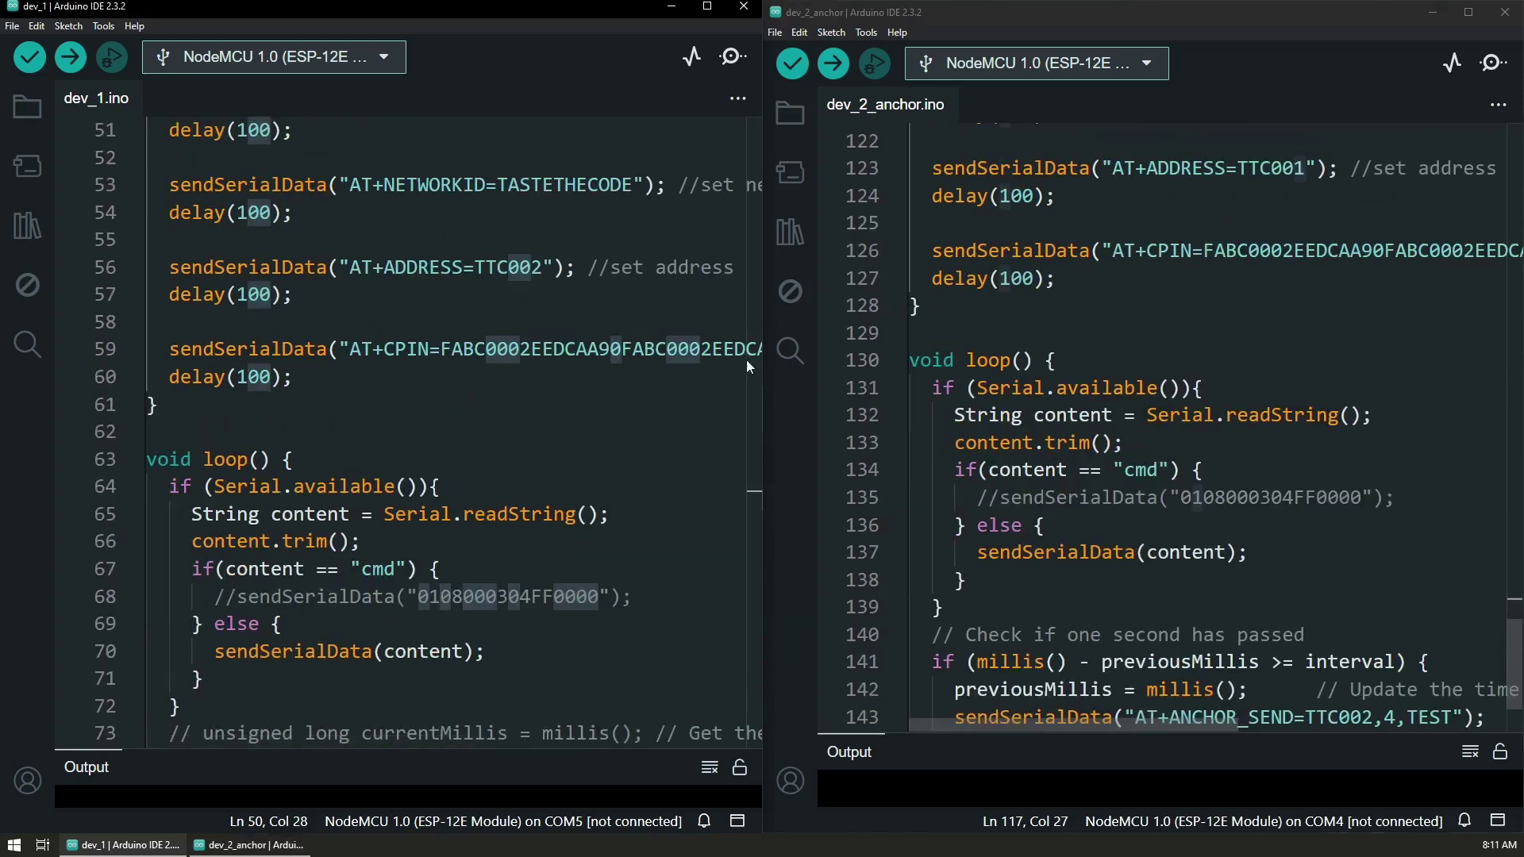
scroll(485, 389, "down", 2)
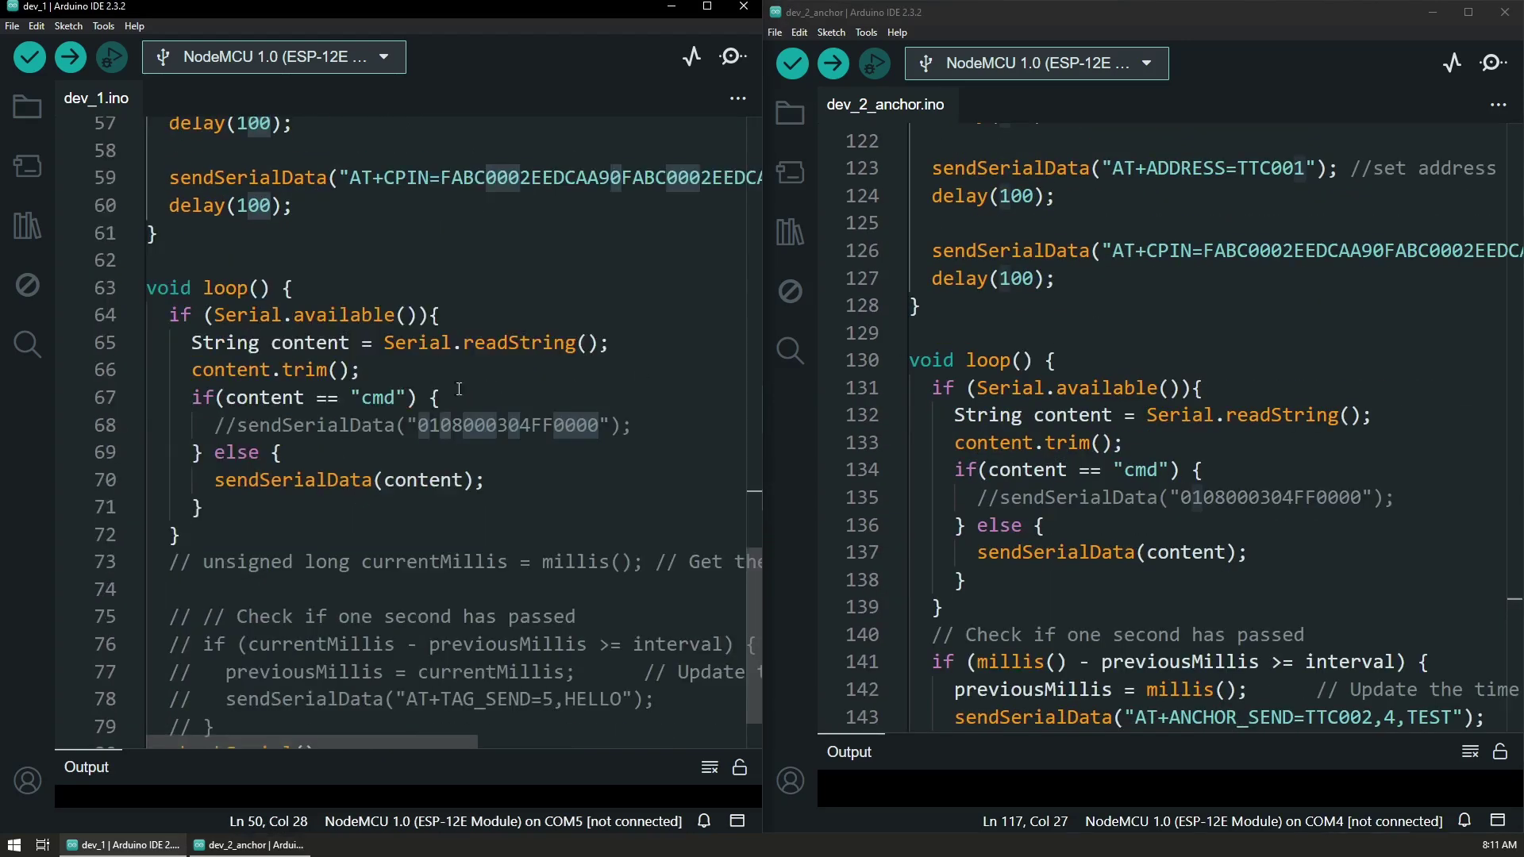
scroll(425, 407, "down", 1)
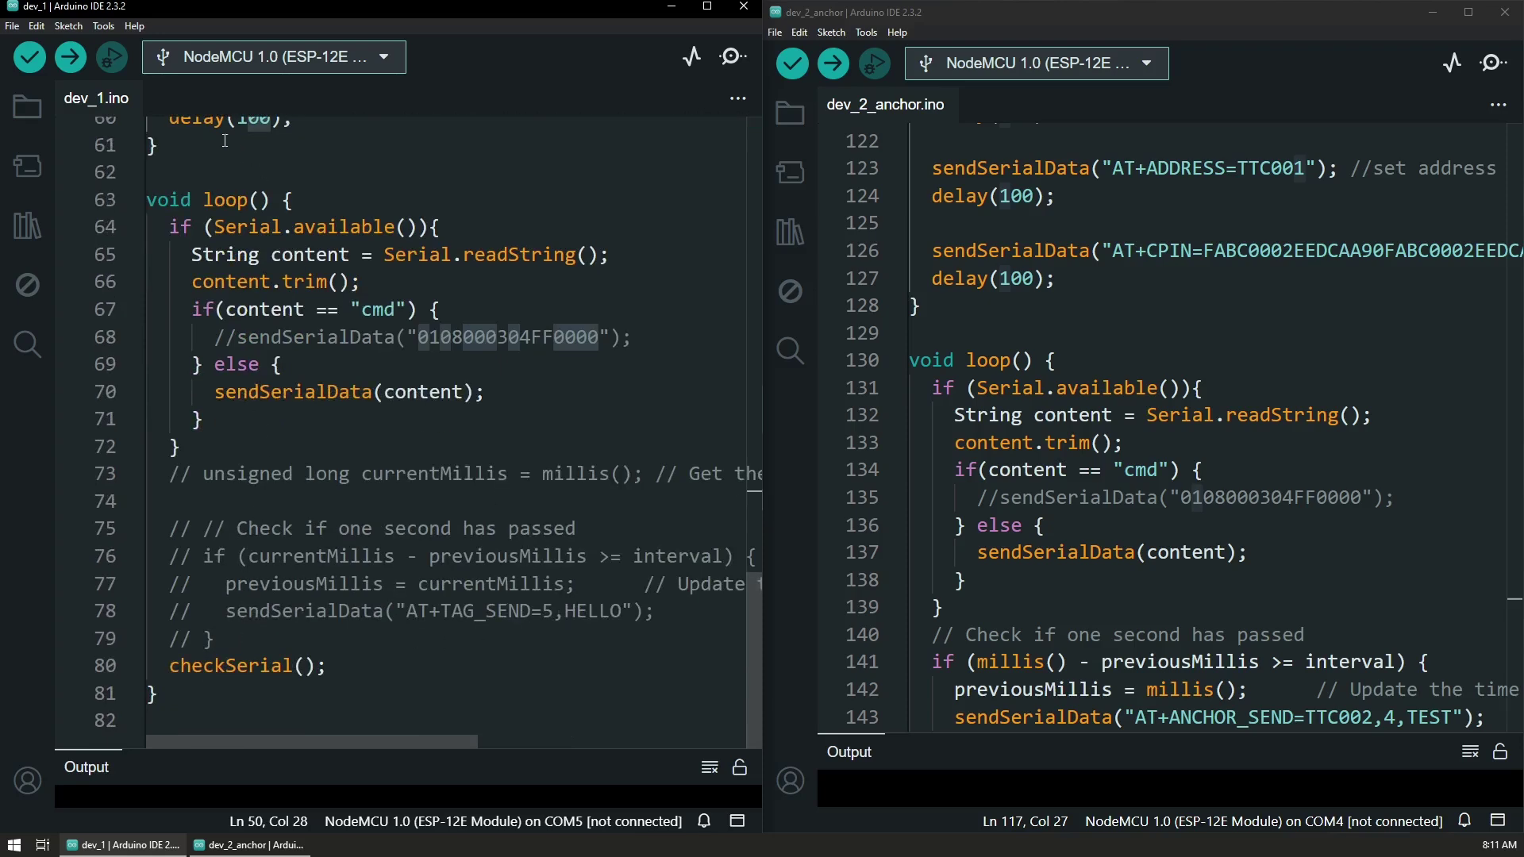
scroll(1059, 269, "down", 1)
scroll(1059, 269, "down", 1)
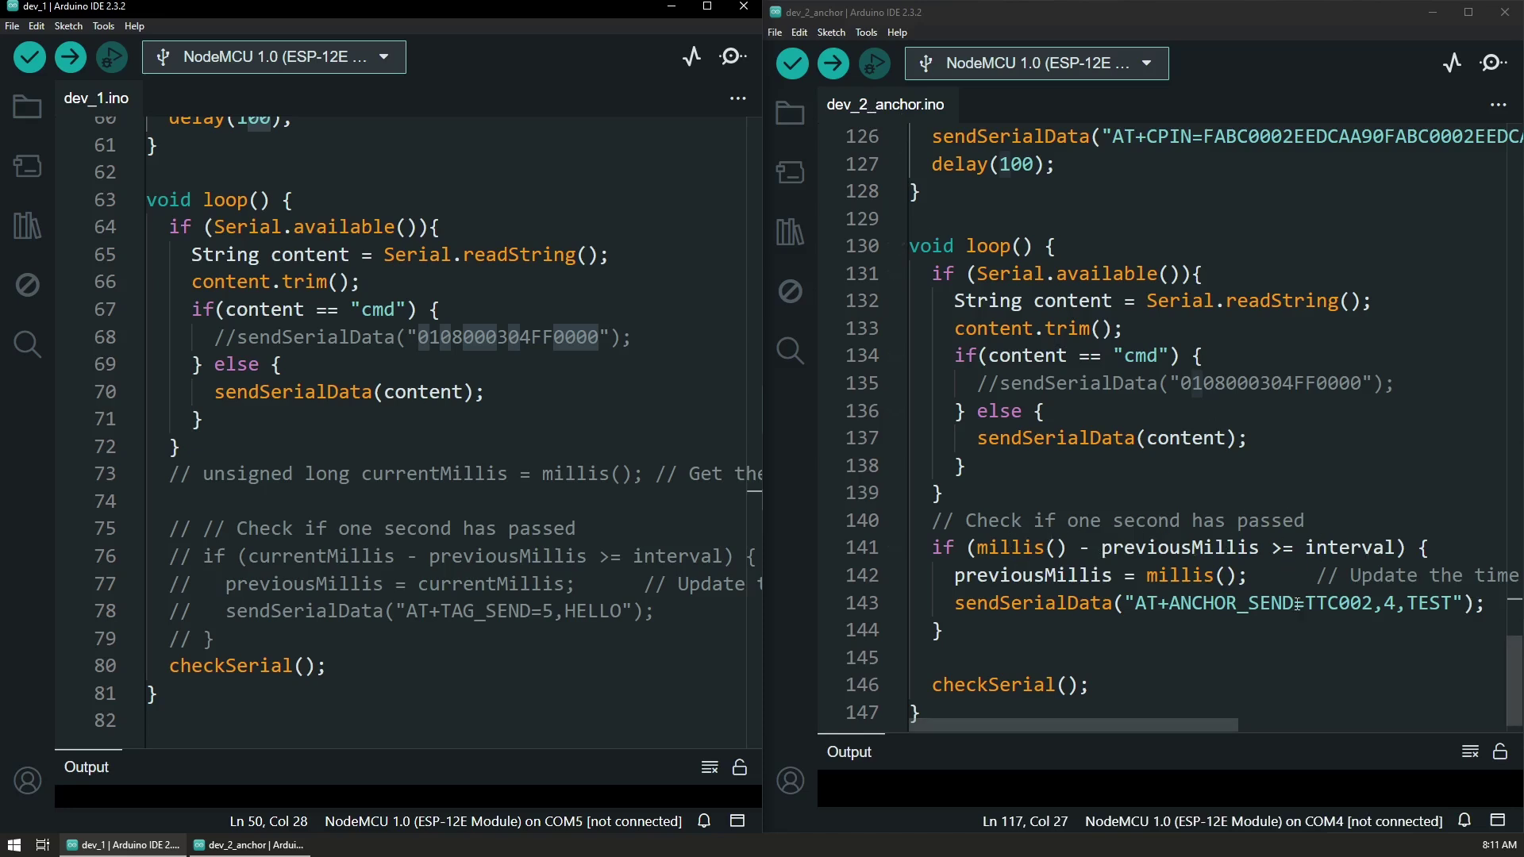
double_click(1046, 604)
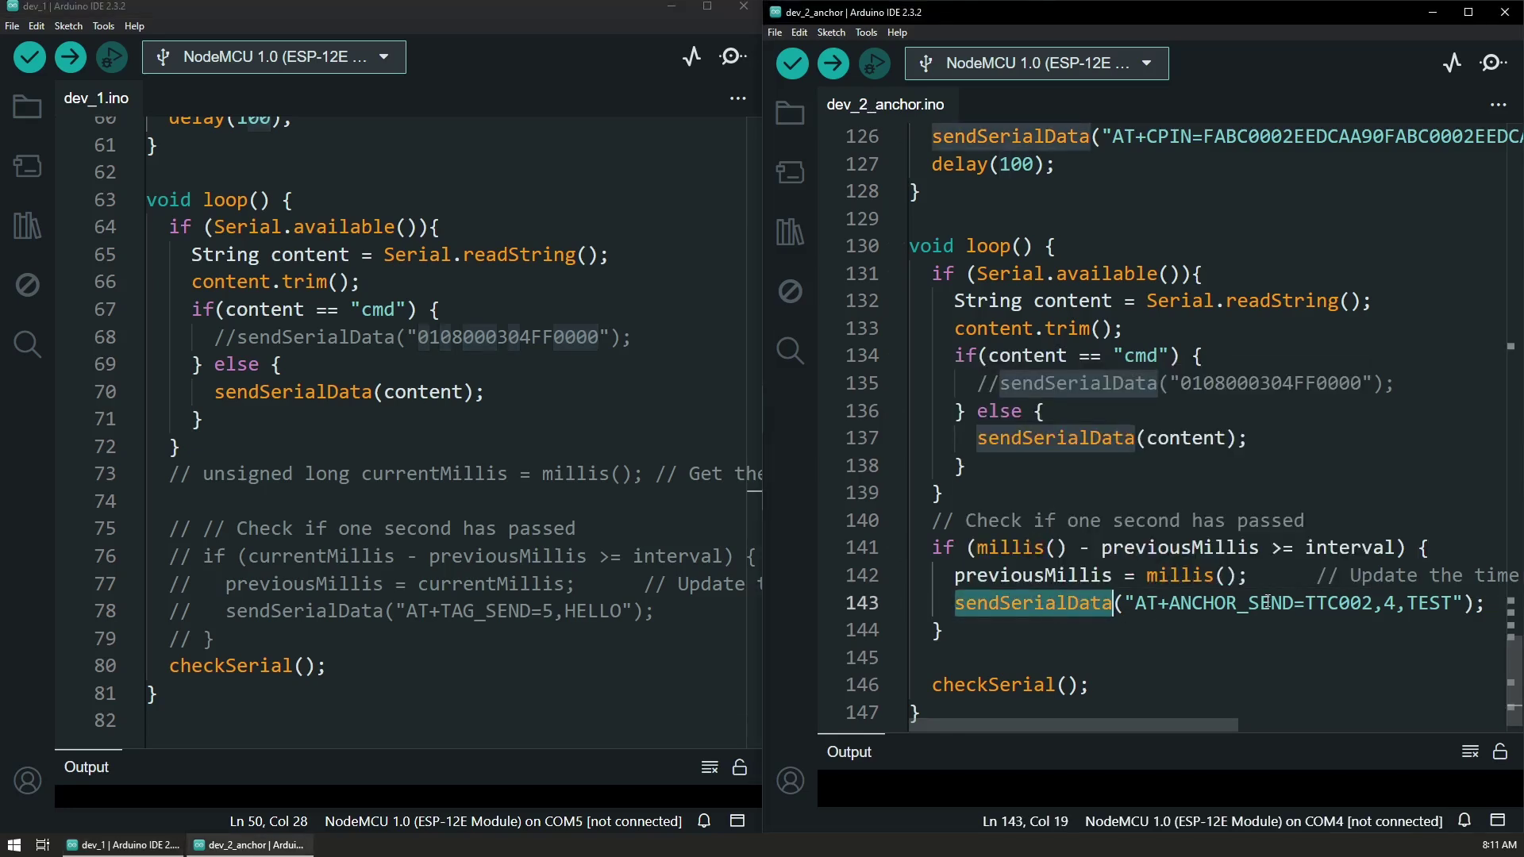
left_click(1363, 604)
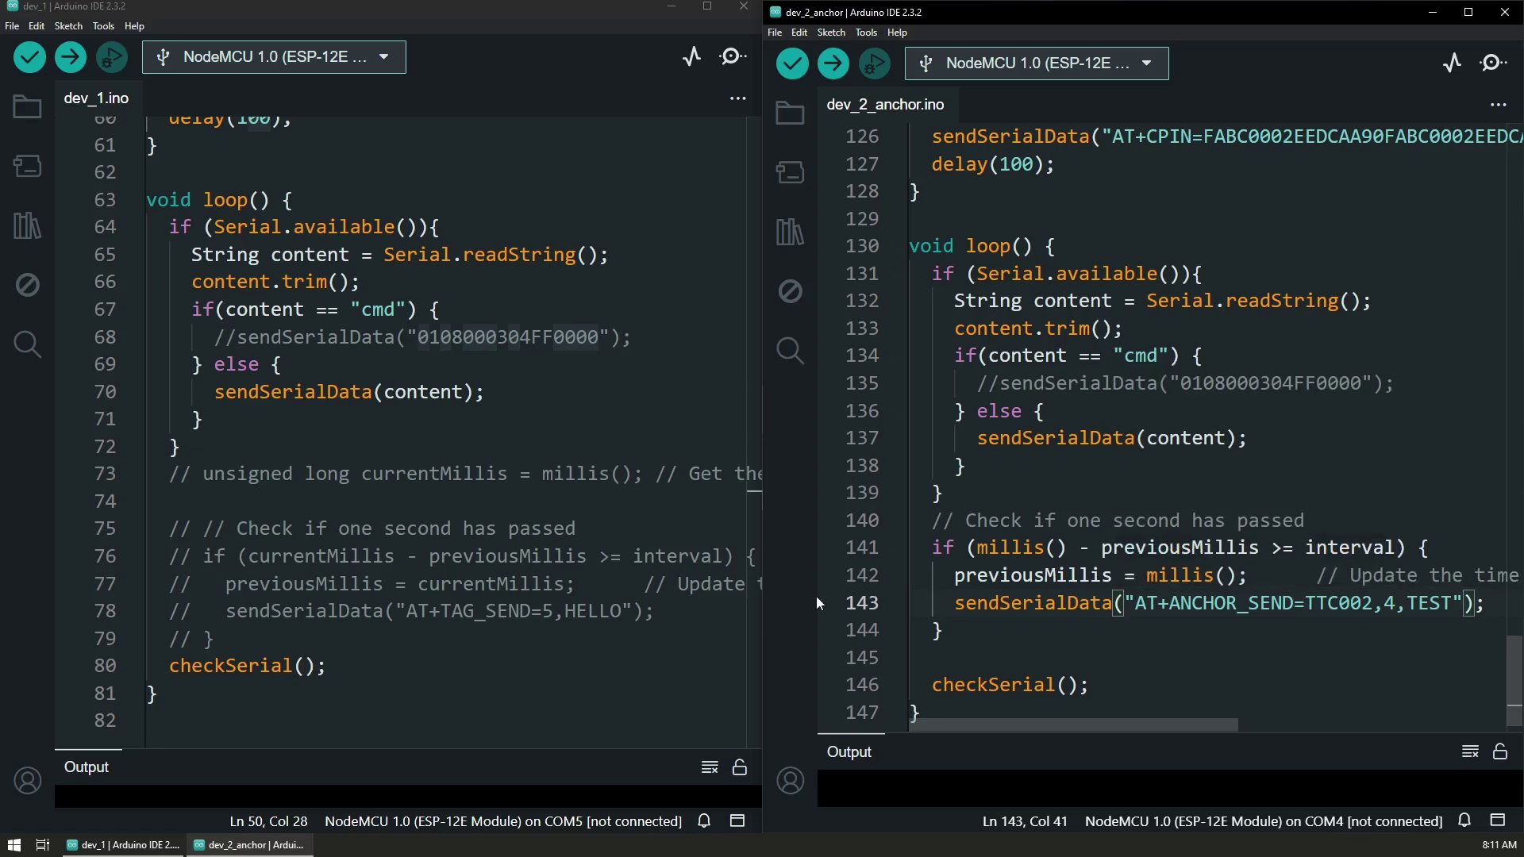
left_click(1429, 603)
double_click(1428, 602)
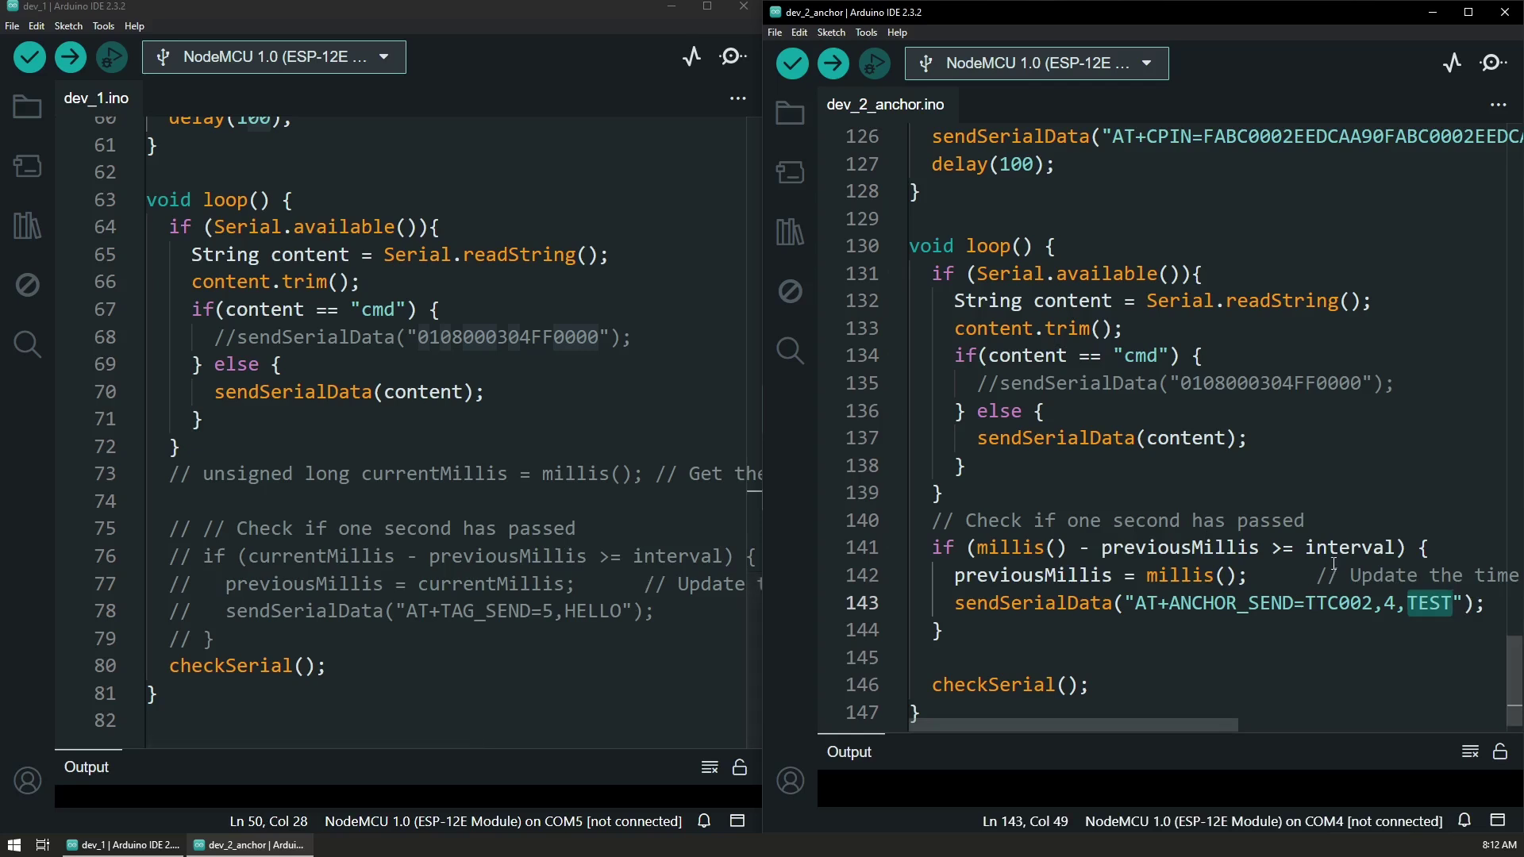
double_click(592, 611)
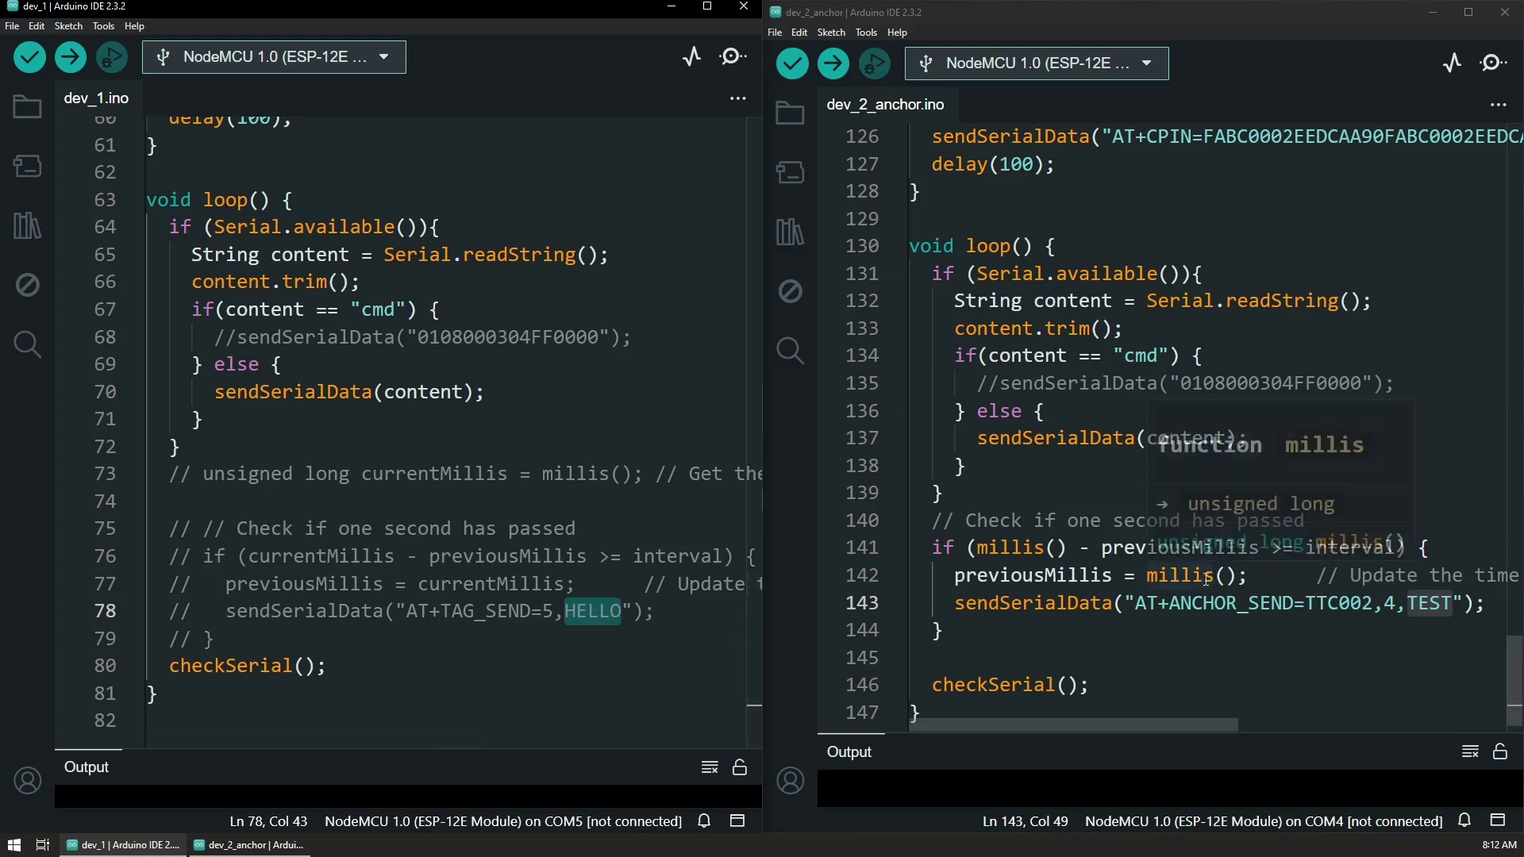
scroll(1248, 603, "up", 2)
scroll(1245, 601, "up", 5)
scroll(1245, 599, "up", 5)
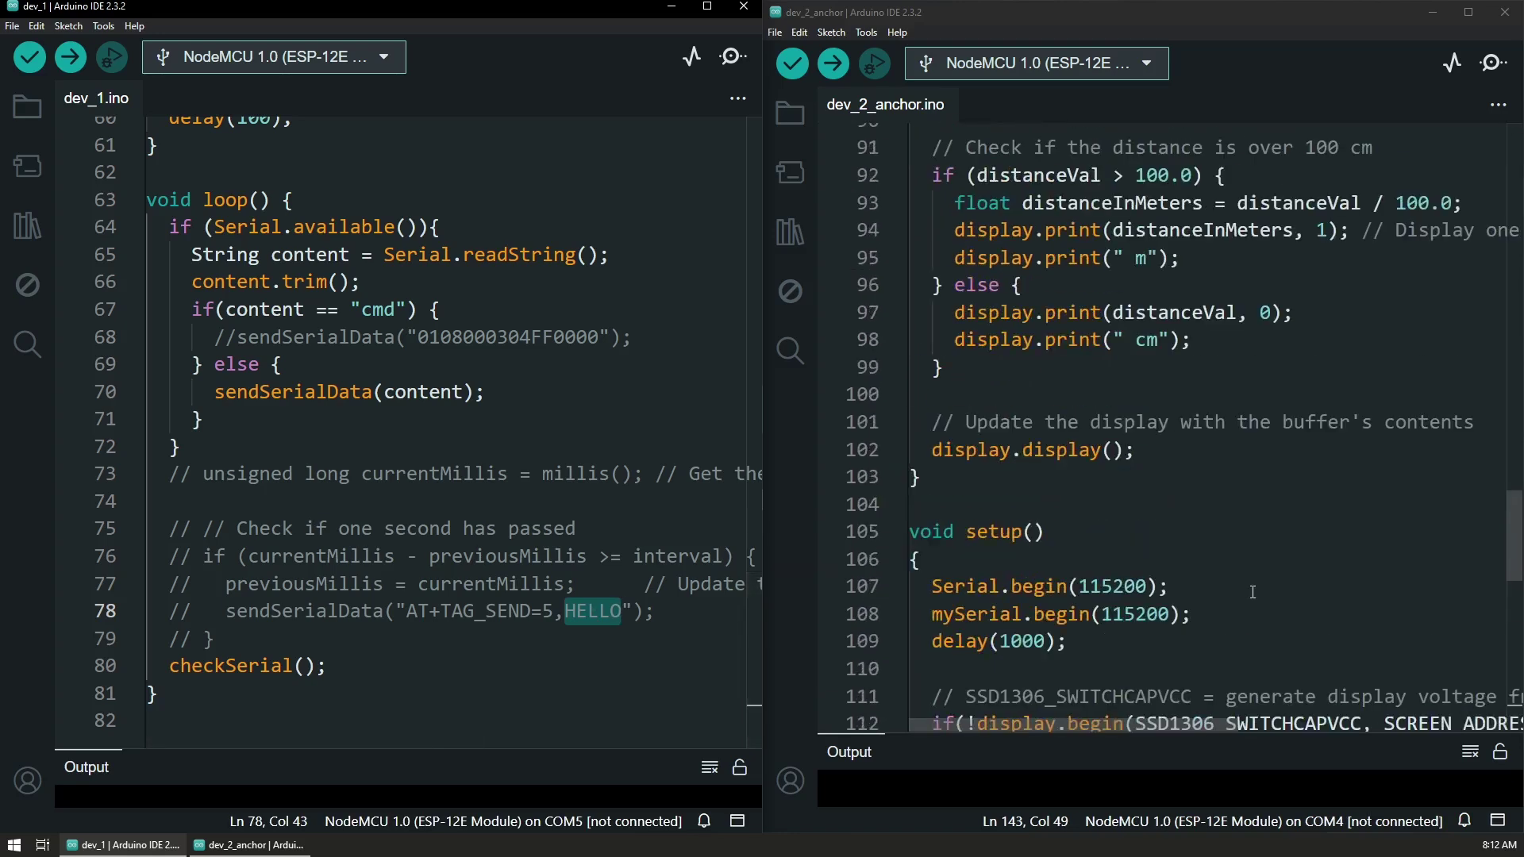
scroll(1245, 596, "up", 4)
scroll(1243, 596, "up", 4)
scroll(1239, 595, "up", 4)
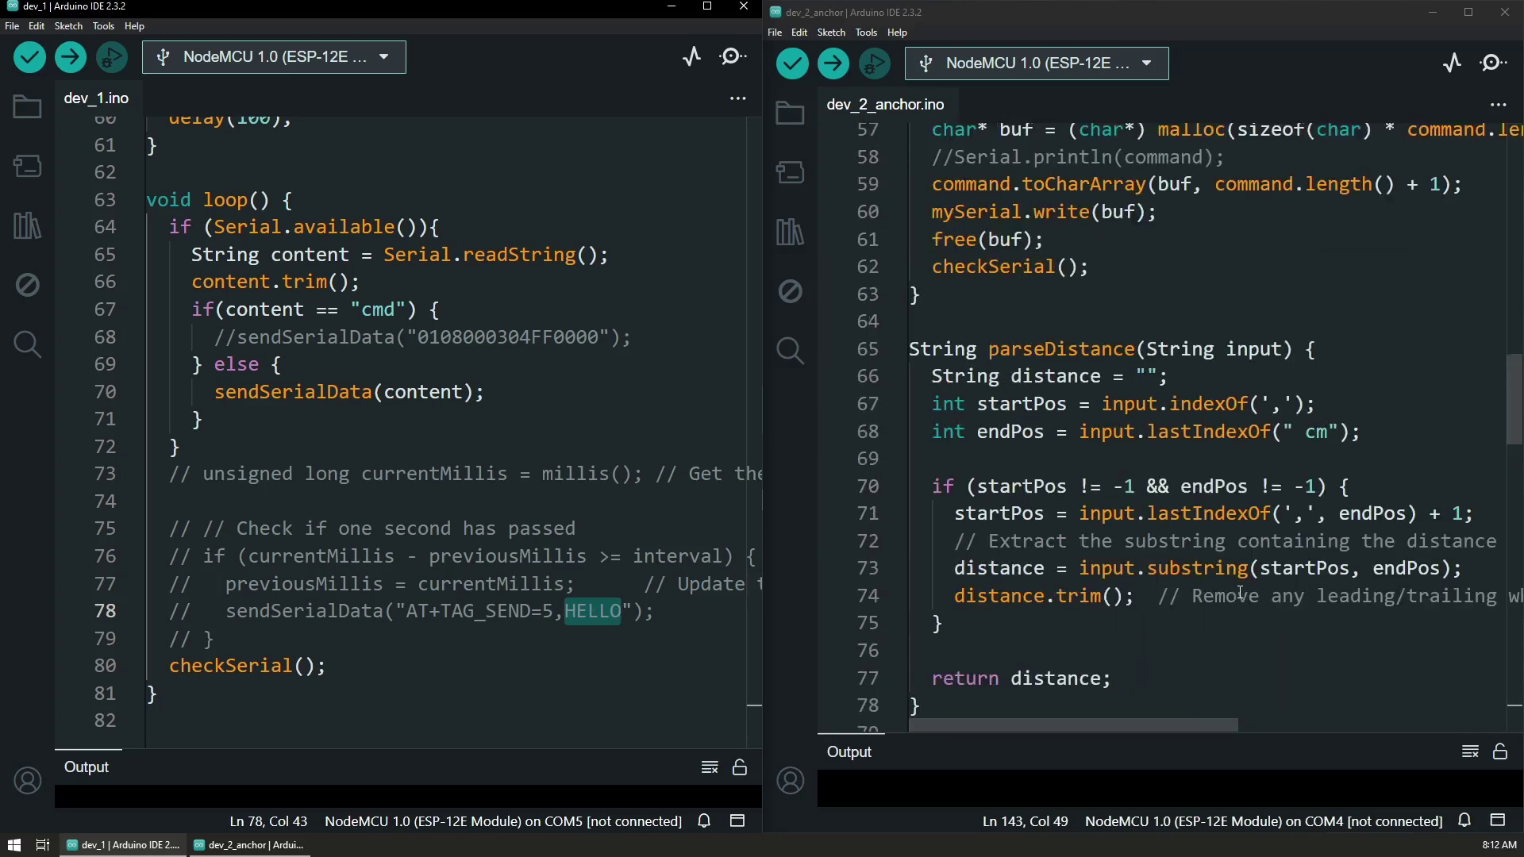
scroll(1159, 422, "up", 1)
scroll(1155, 453, "up", 2)
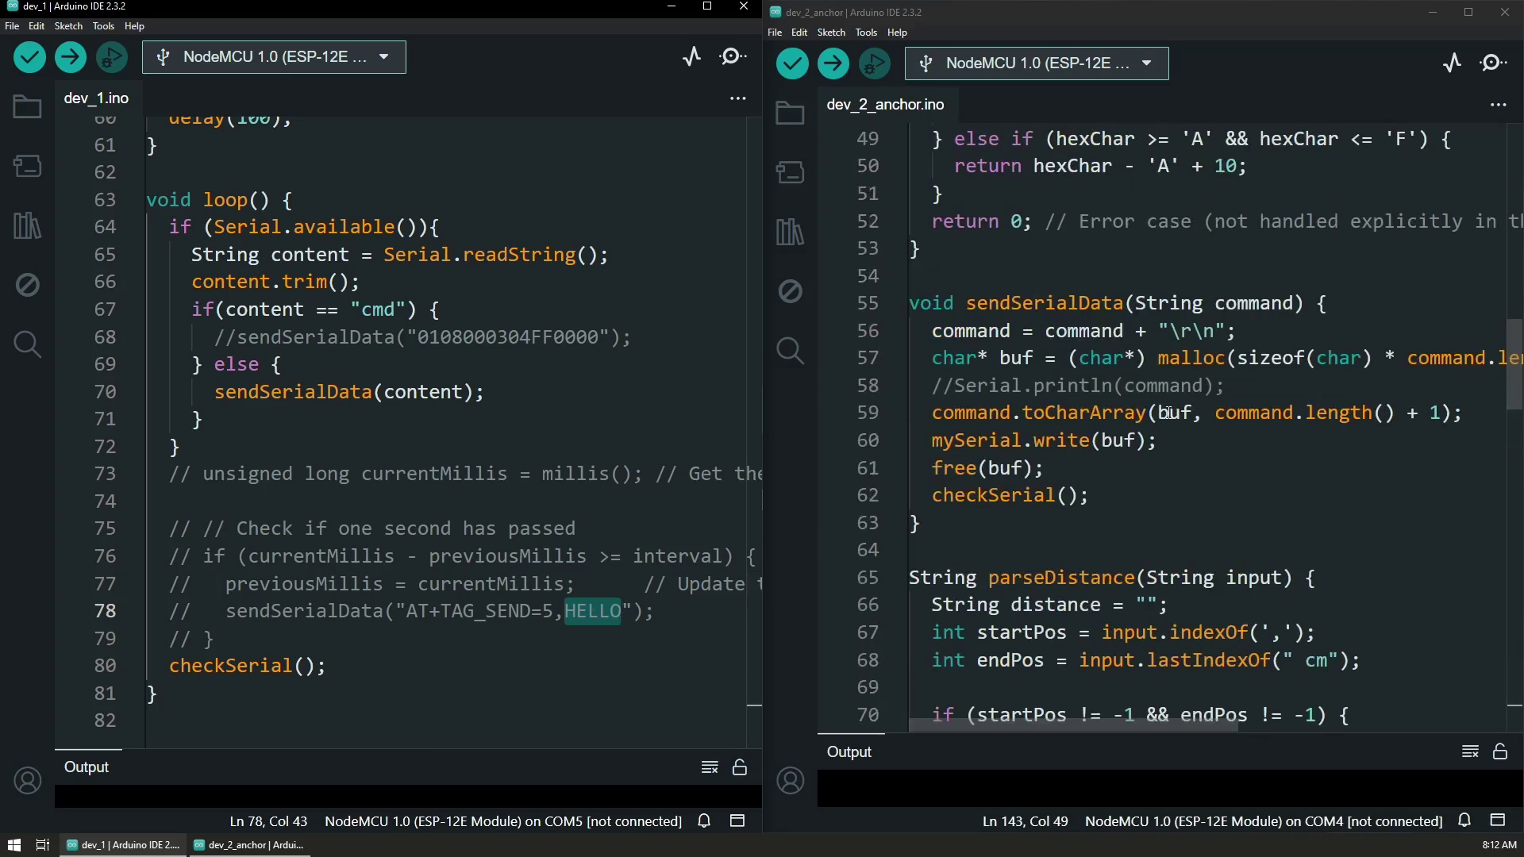
left_click(1133, 568)
scroll(1106, 566, "up", 2)
scroll(1107, 565, "up", 2)
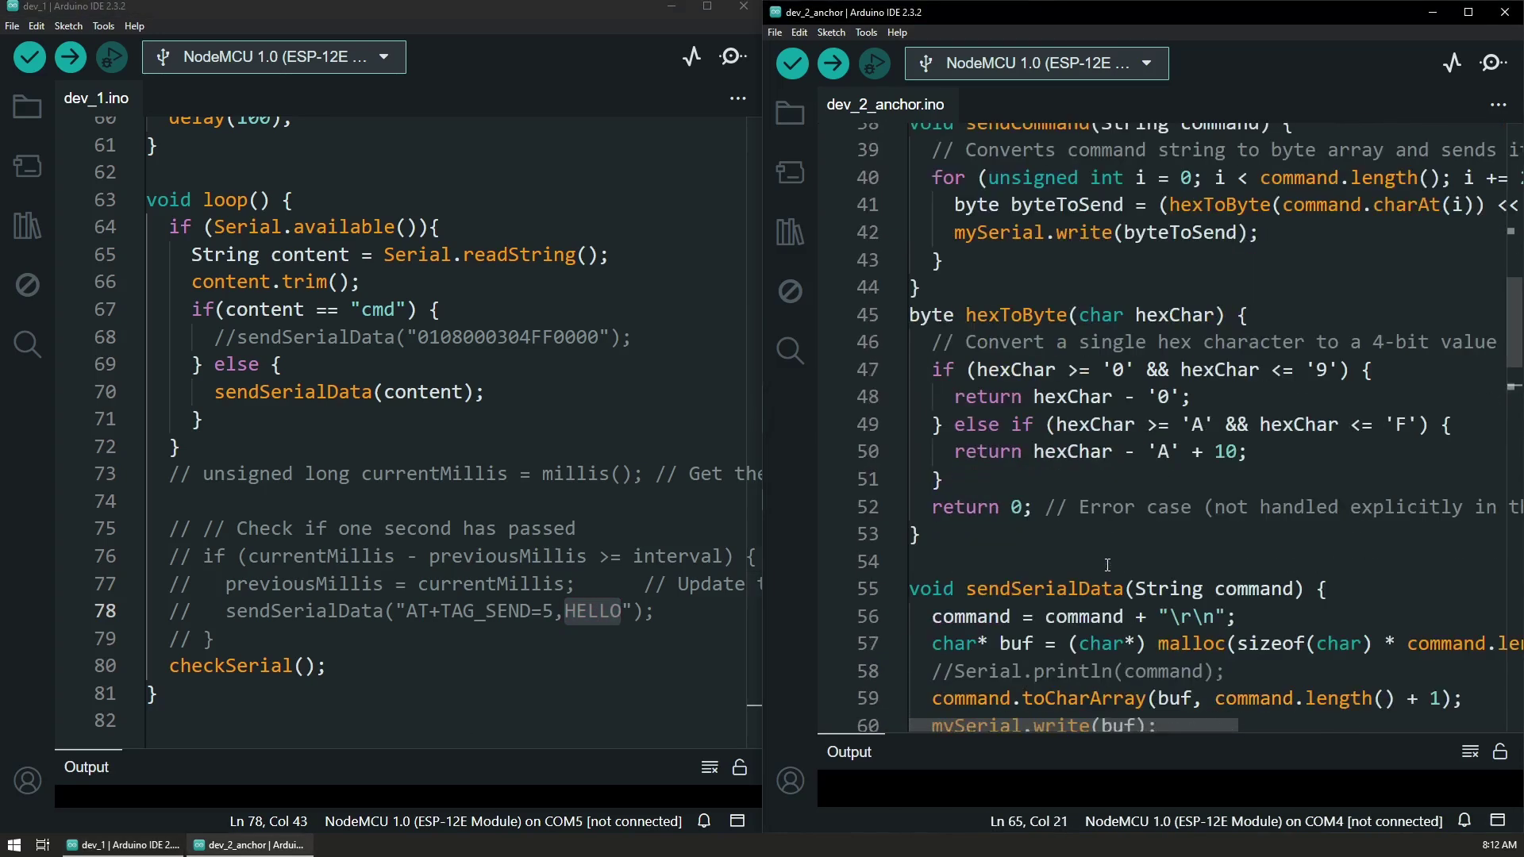
scroll(1107, 565, "up", 3)
scroll(1108, 564, "up", 7)
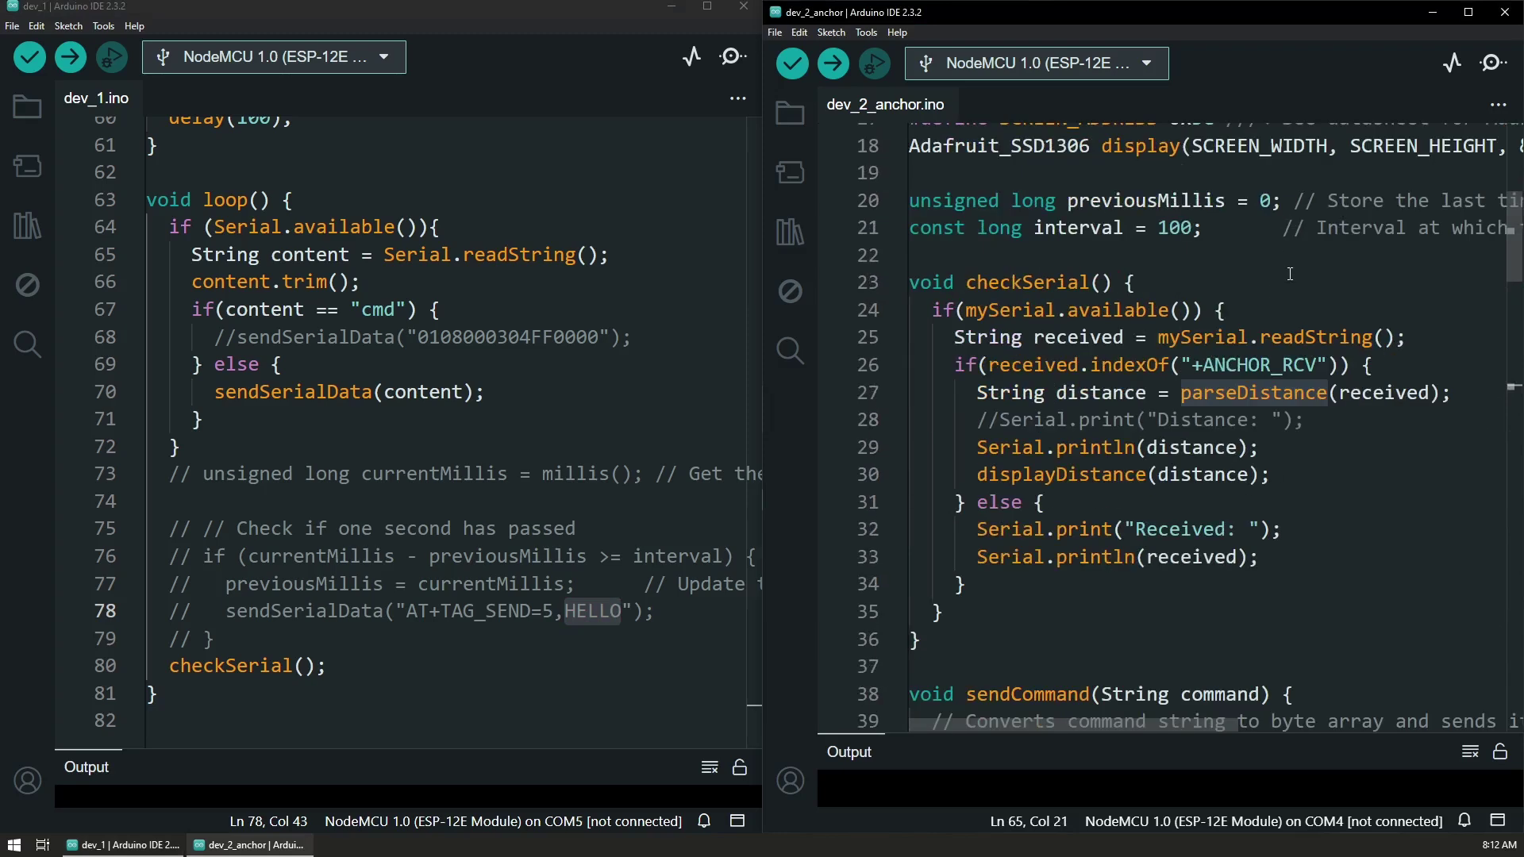
double_click(1234, 367)
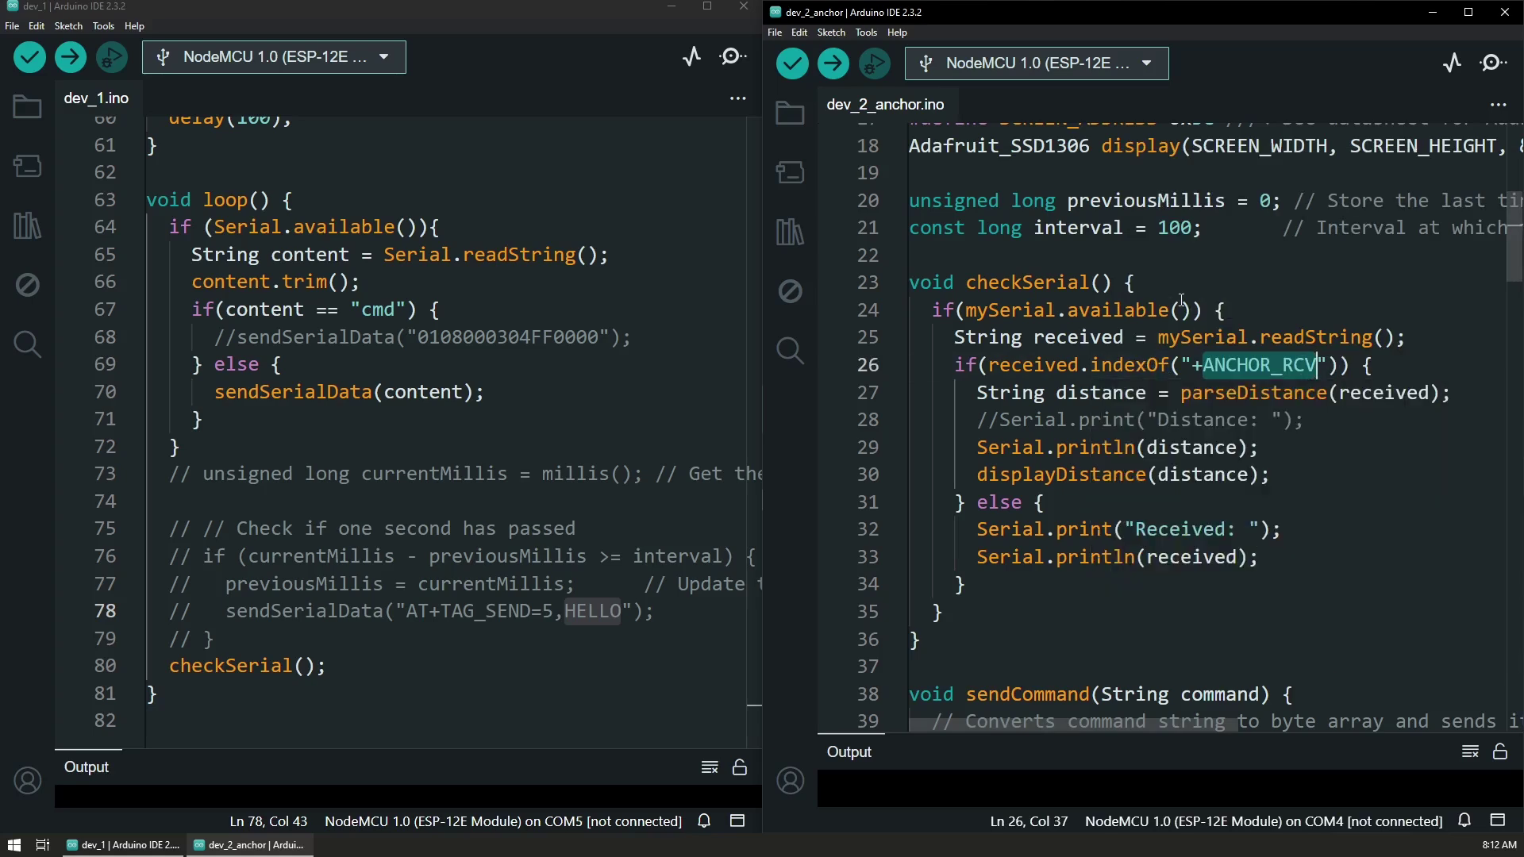
left_click(1264, 403)
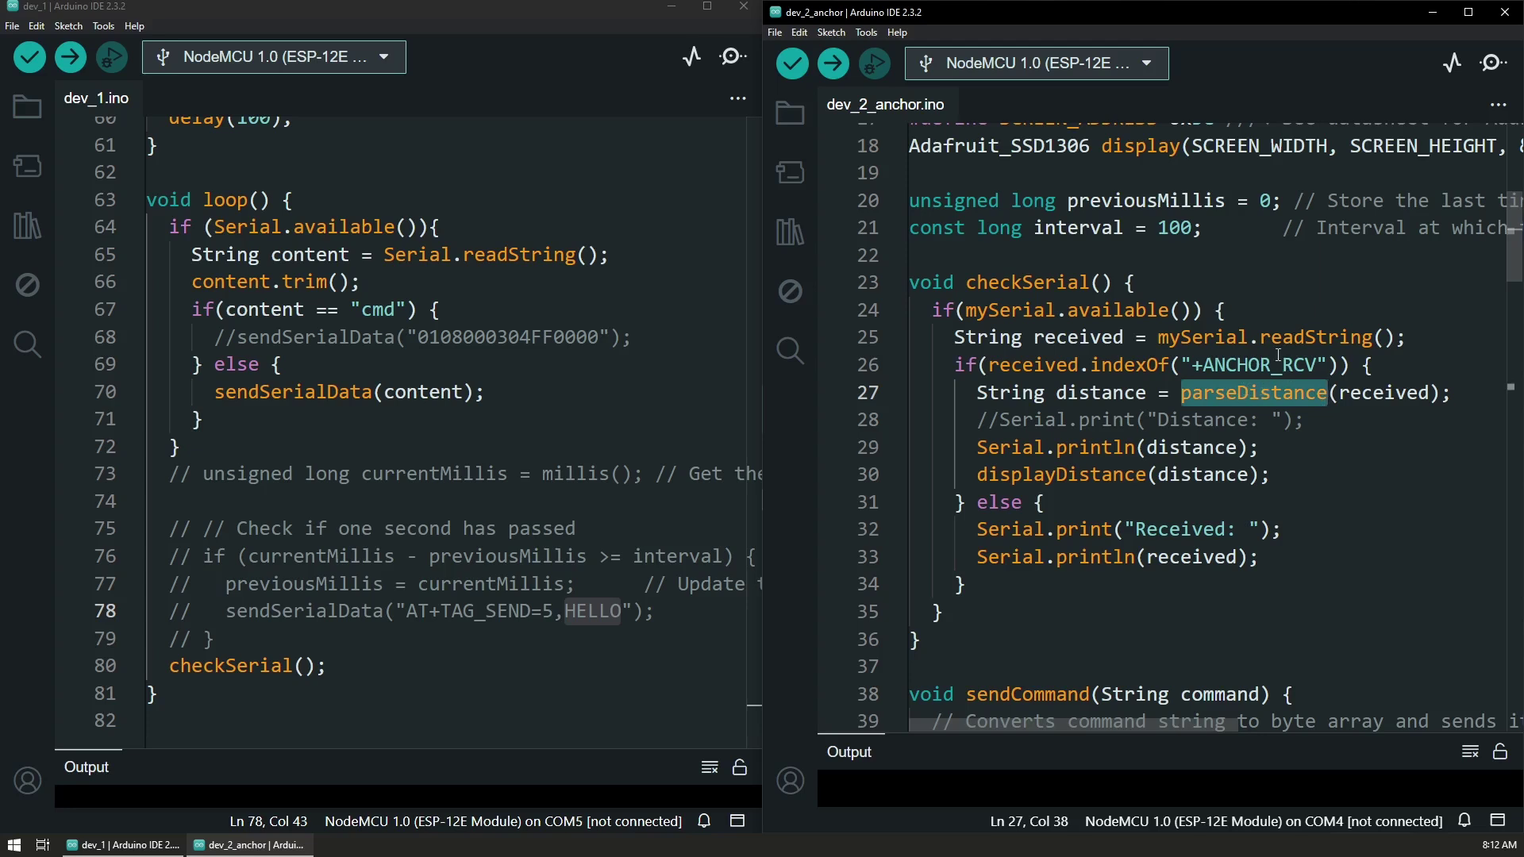
double_click(1038, 475)
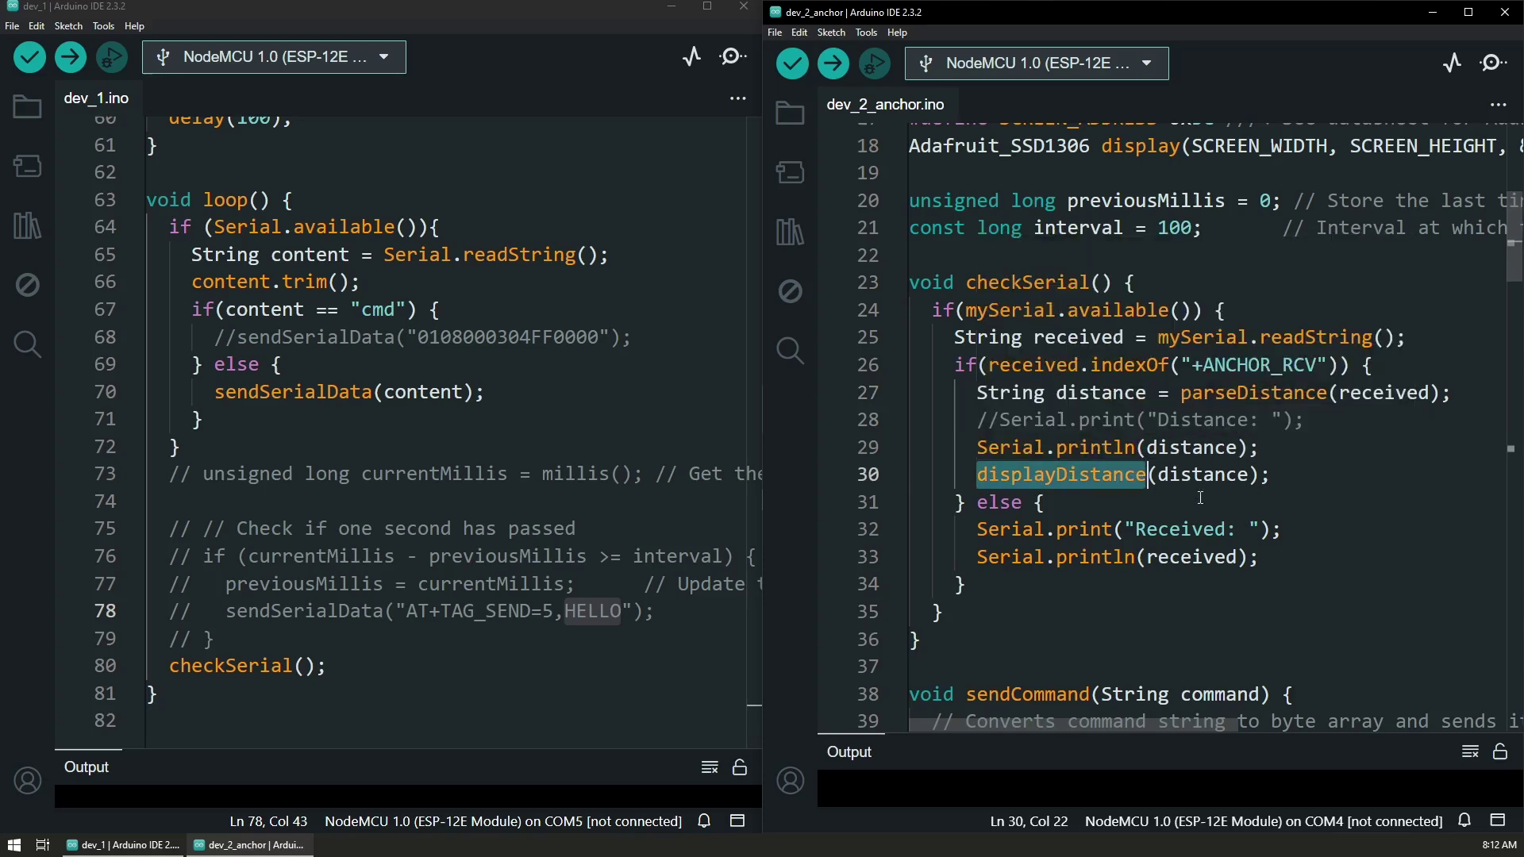
scroll(1315, 502, "down", 6)
scroll(1249, 500, "down", 3)
scroll(1166, 501, "down", 2)
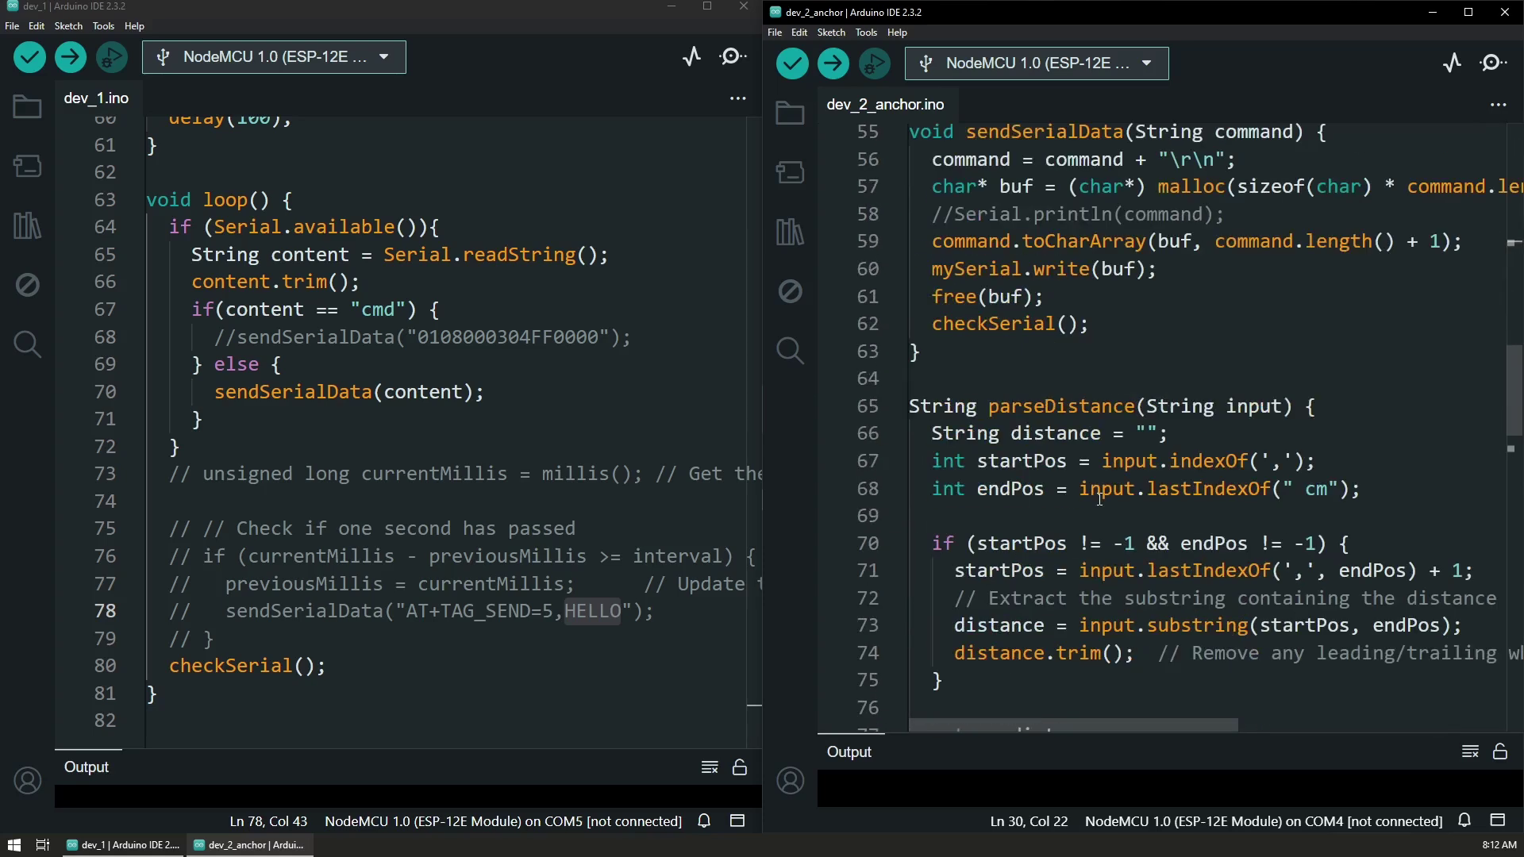
scroll(1096, 498, "down", 2)
scroll(1096, 499, "down", 3)
scroll(1097, 499, "down", 2)
scroll(1098, 493, "down", 2)
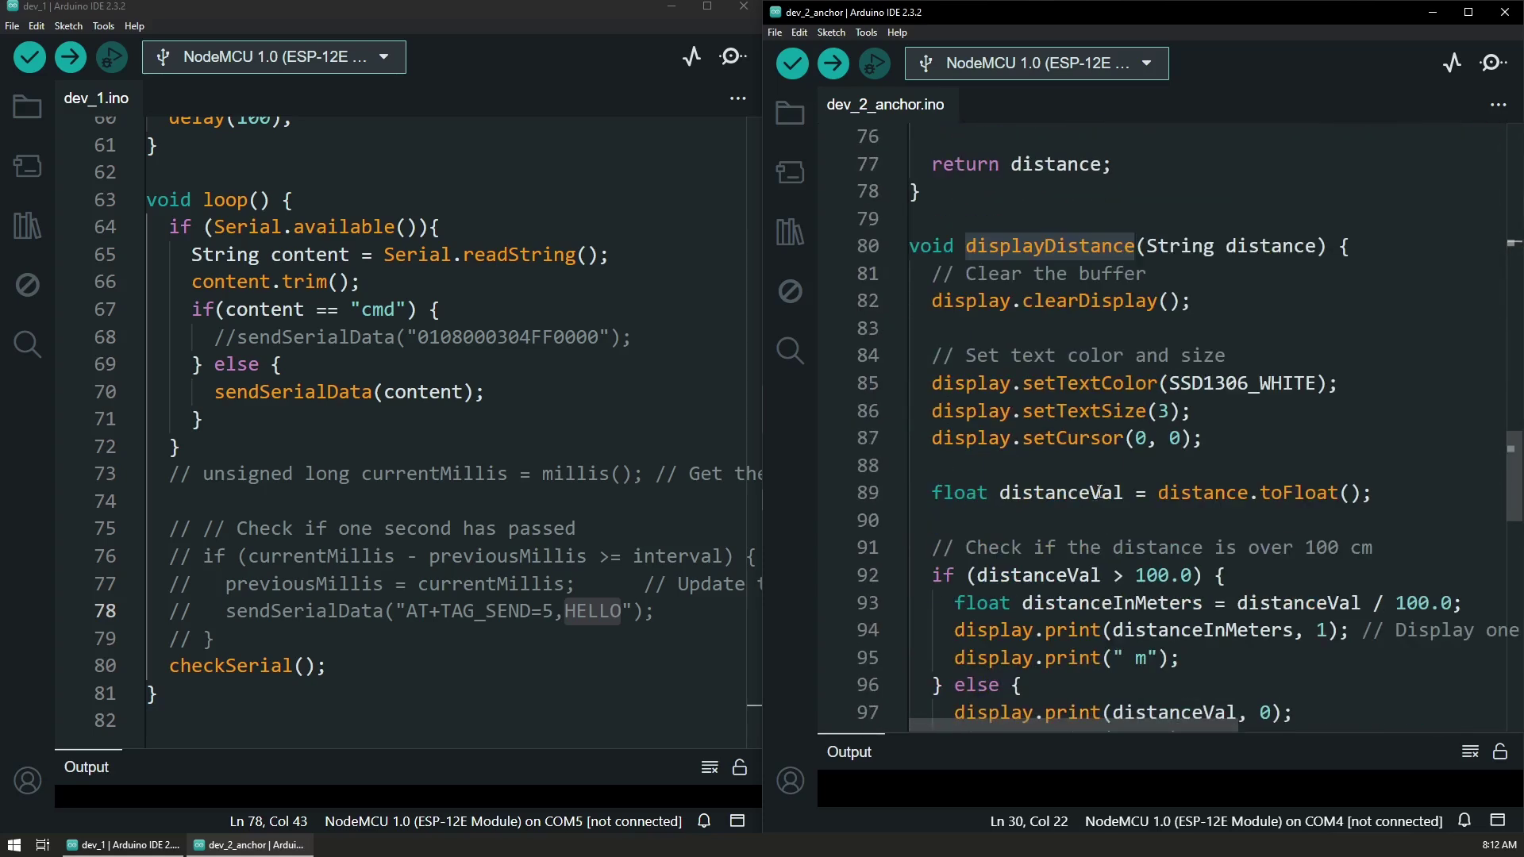
double_click(1030, 576)
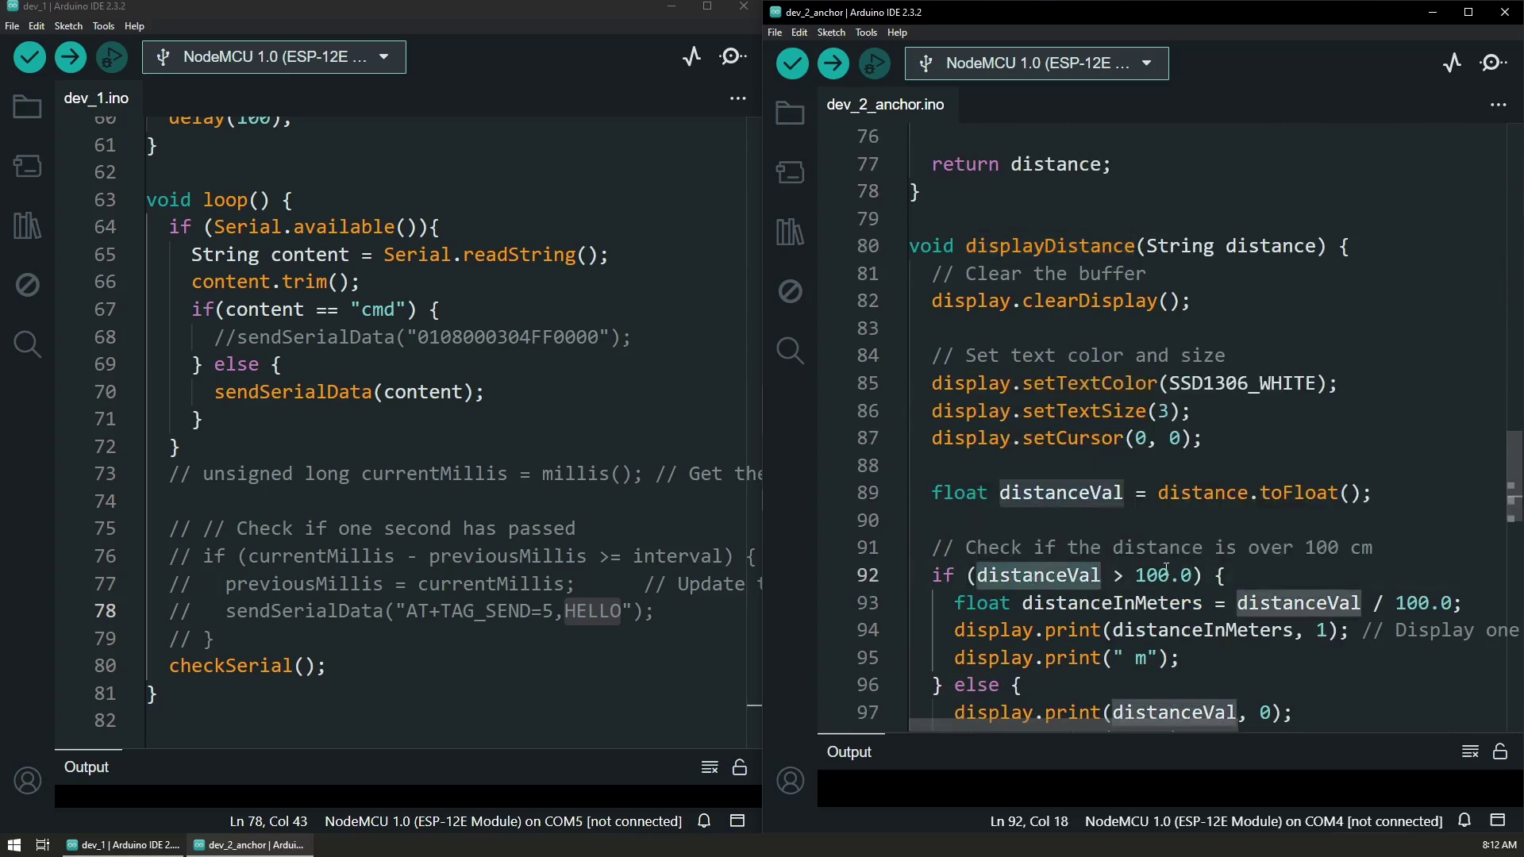
scroll(1164, 573, "down", 1)
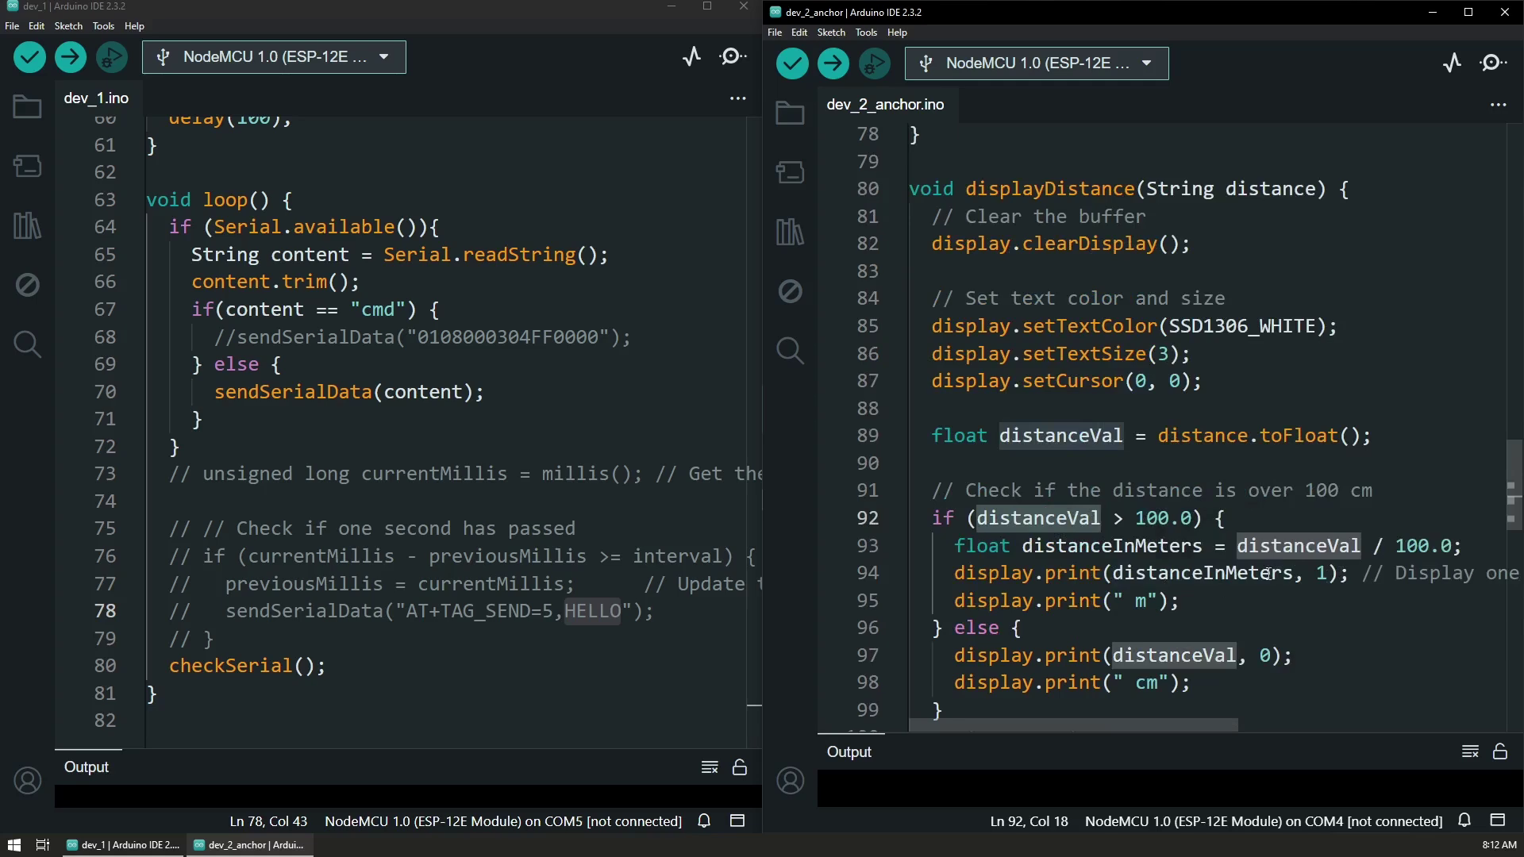
scroll(1112, 581, "down", 1)
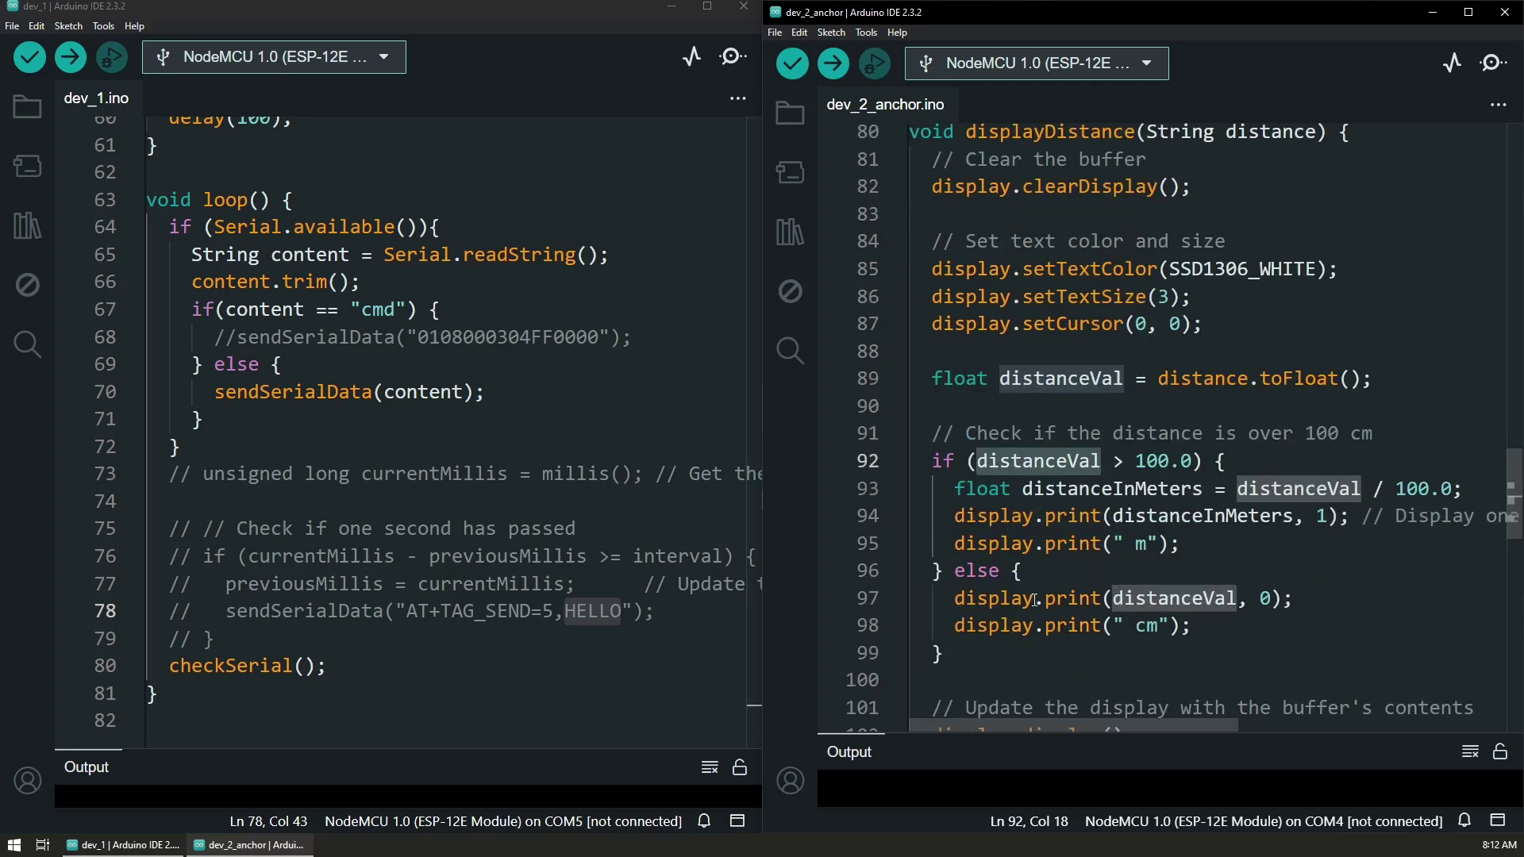
scroll(1065, 596, "down", 2)
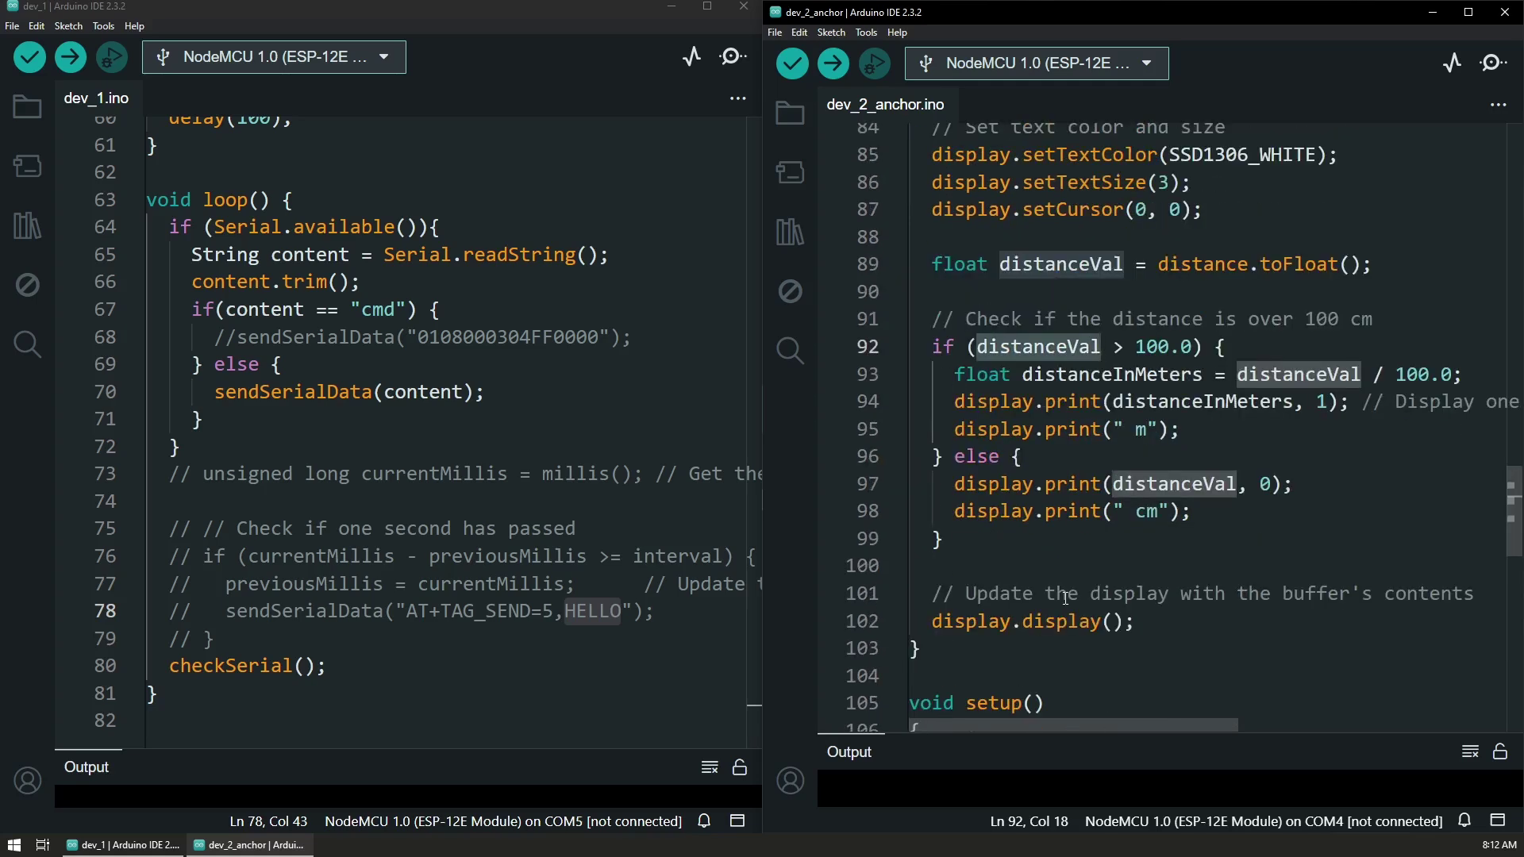
scroll(1064, 596, "up", 2)
scroll(1064, 597, "up", 3)
scroll(529, 572, "up", 5)
scroll(528, 573, "up", 7)
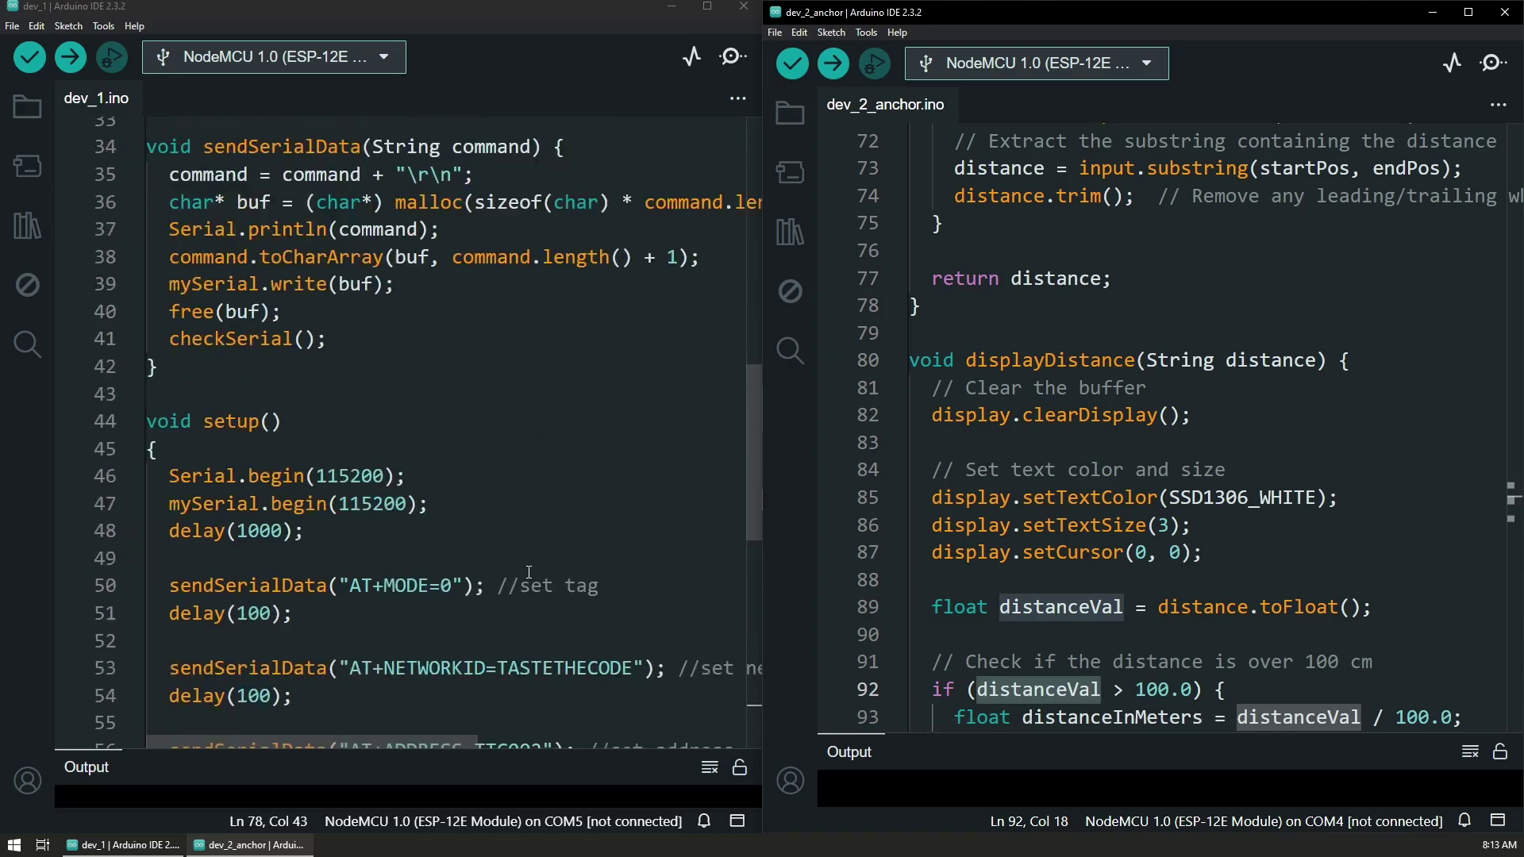
scroll(529, 573, "up", 2)
scroll(528, 573, "up", 1)
scroll(529, 573, "up", 5)
scroll(528, 572, "up", 2)
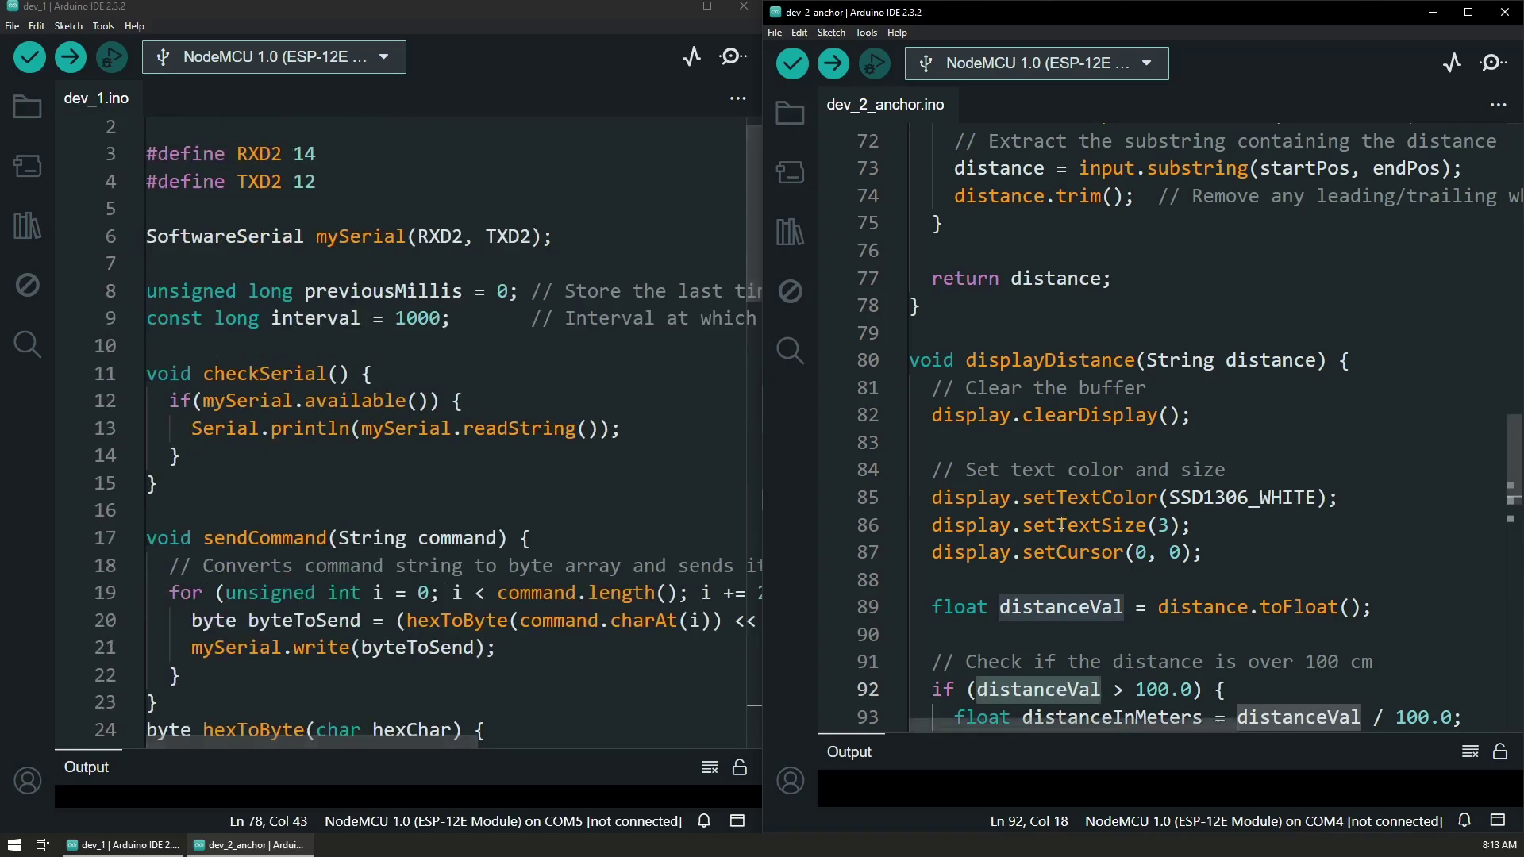
scroll(1061, 525, "up", 6)
scroll(1061, 525, "up", 5)
scroll(1061, 525, "up", 4)
scroll(1074, 512, "up", 5)
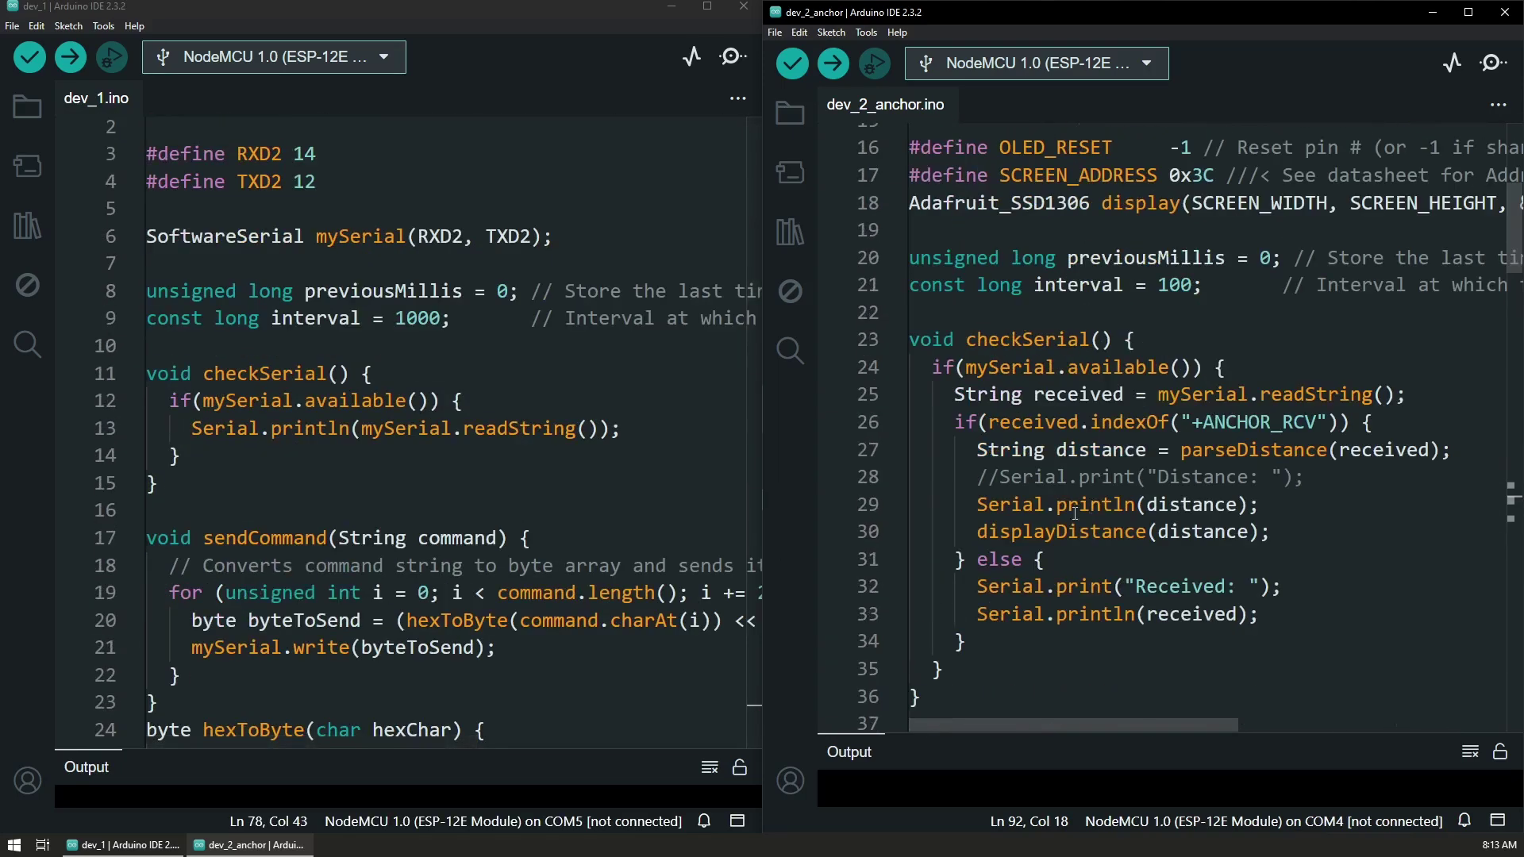
scroll(1075, 512, "up", 2)
scroll(682, 426, "up", 1)
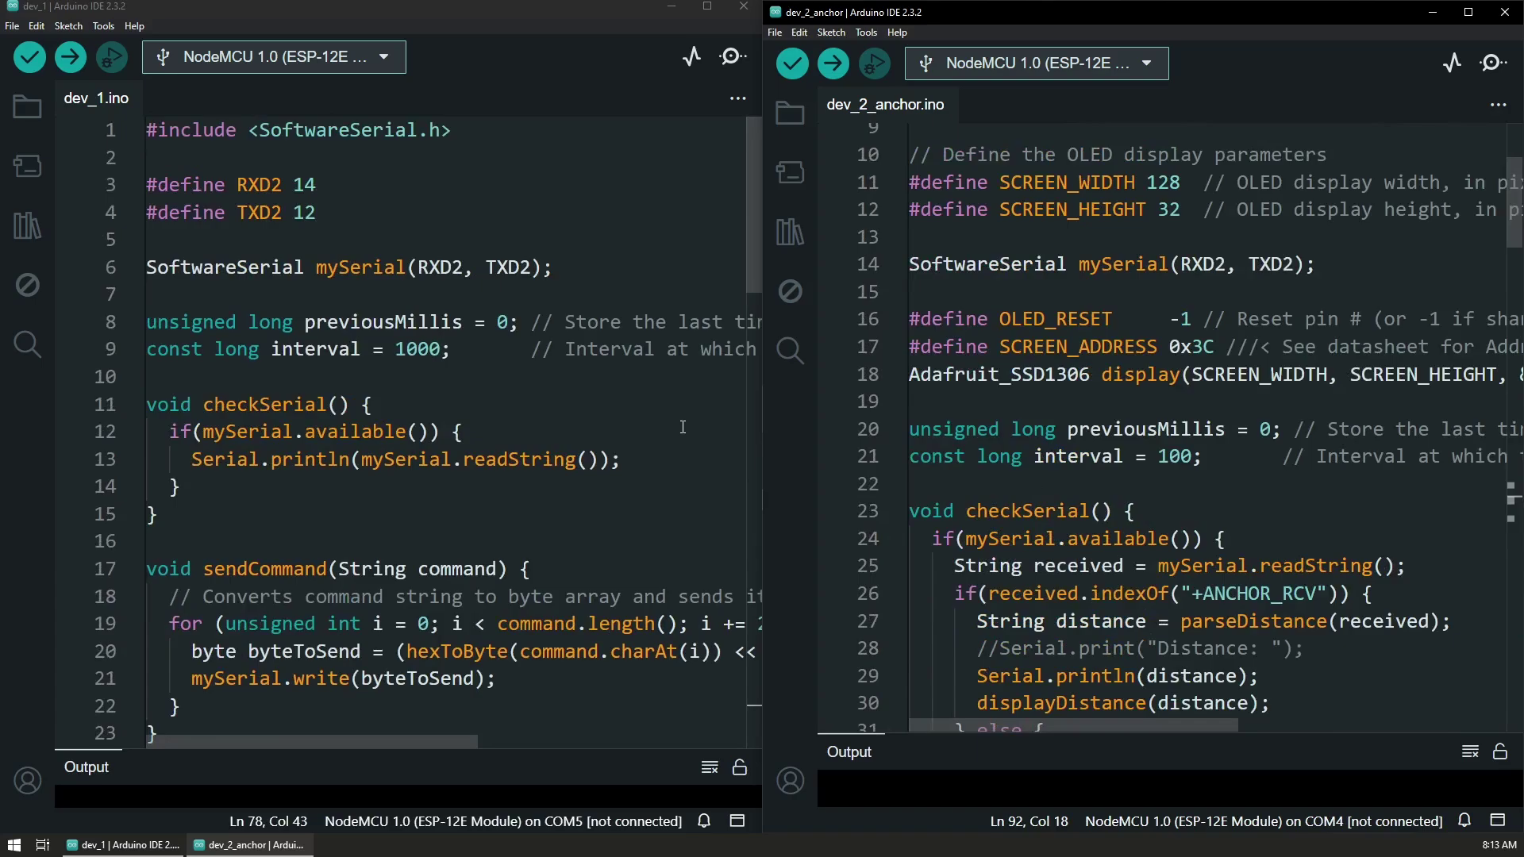